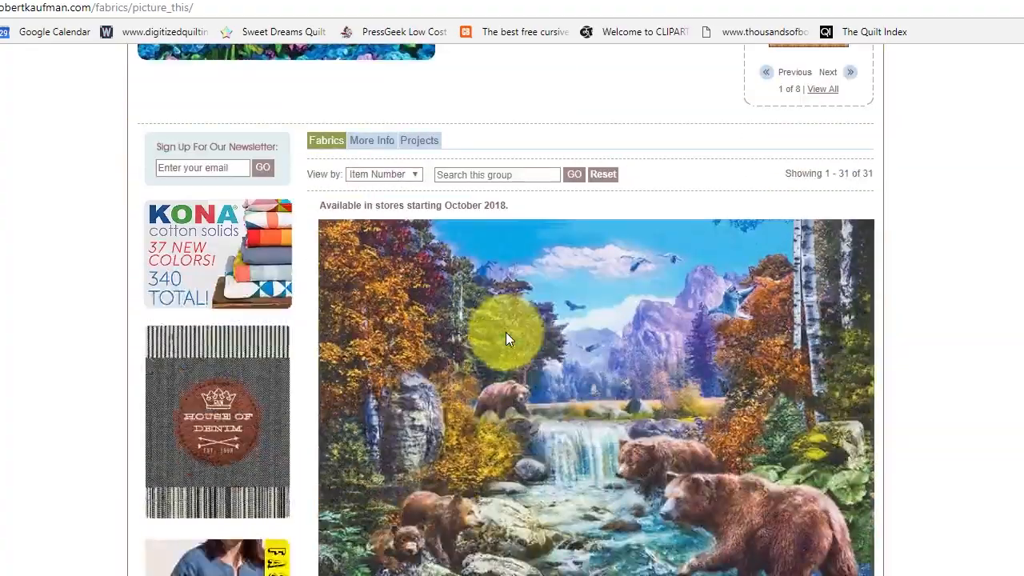
# Step: Open the AYK-17039-59 OCEAN panel from the Picture This collection and review its width and repeat details
pyautogui.scroll(-15, 506, 339)
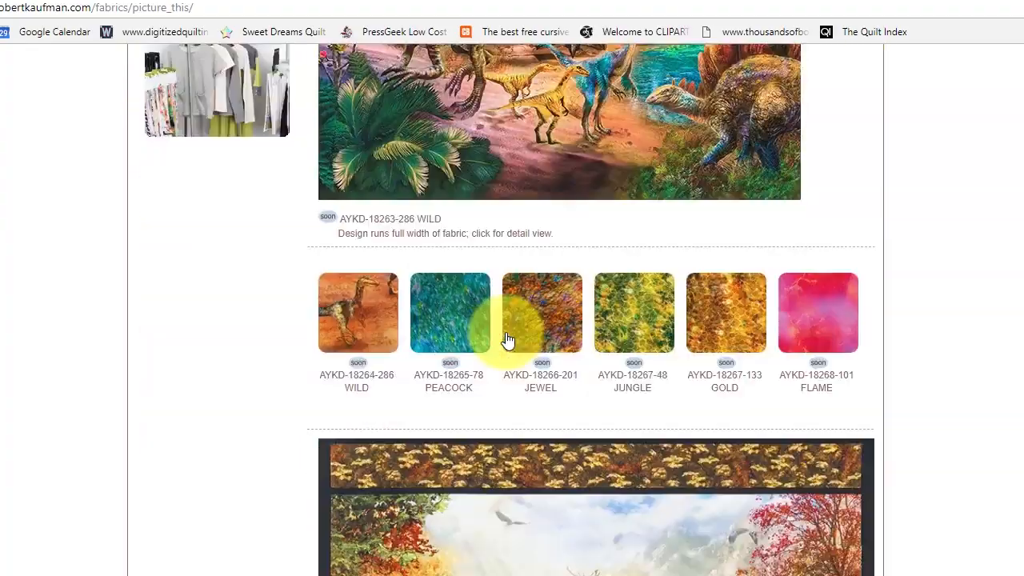
pyautogui.scroll(-4, 505, 339)
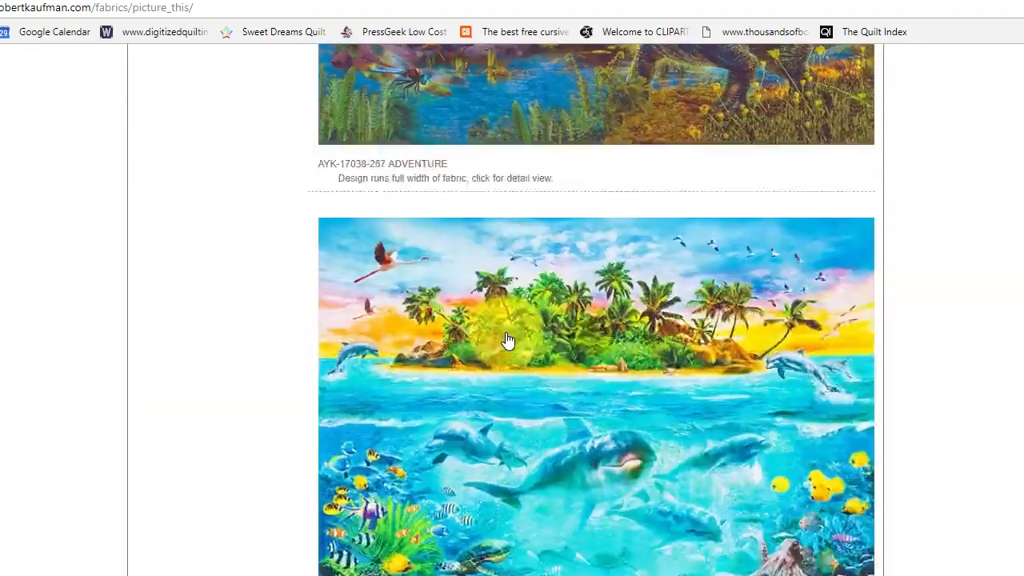
pyautogui.scroll(-1, 584, 345)
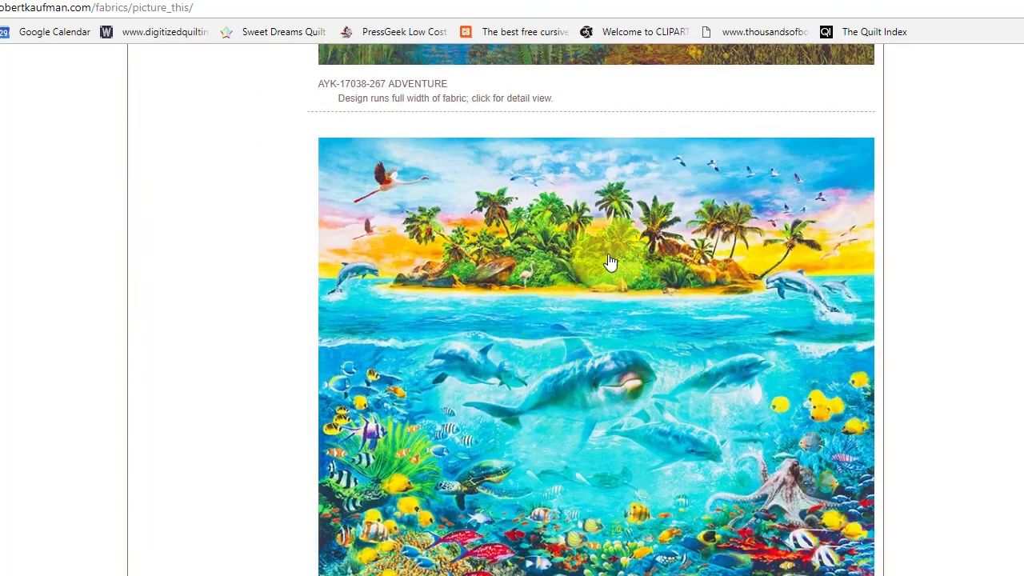
pyautogui.click(566, 355)
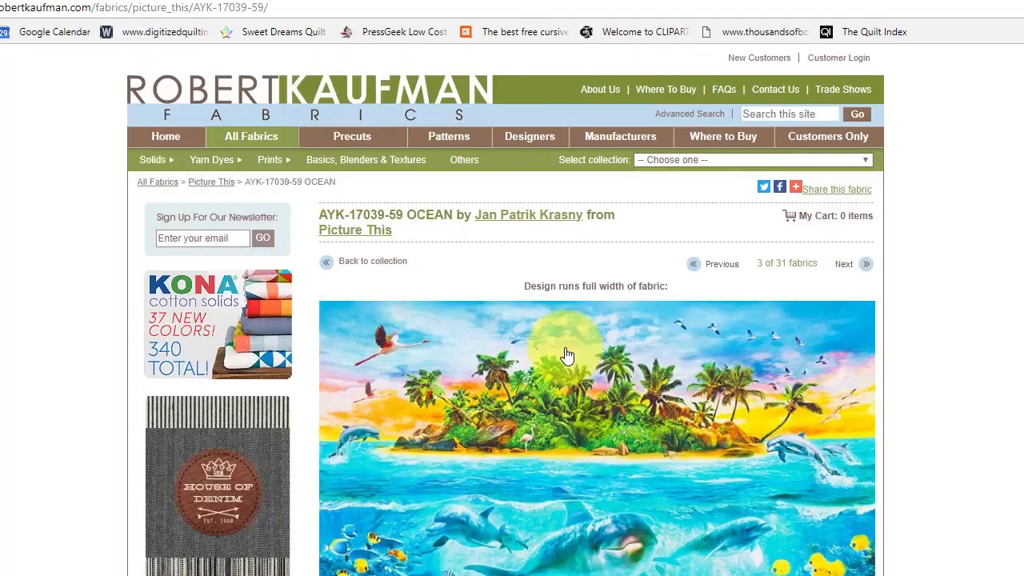
pyautogui.scroll(-6, 609, 344)
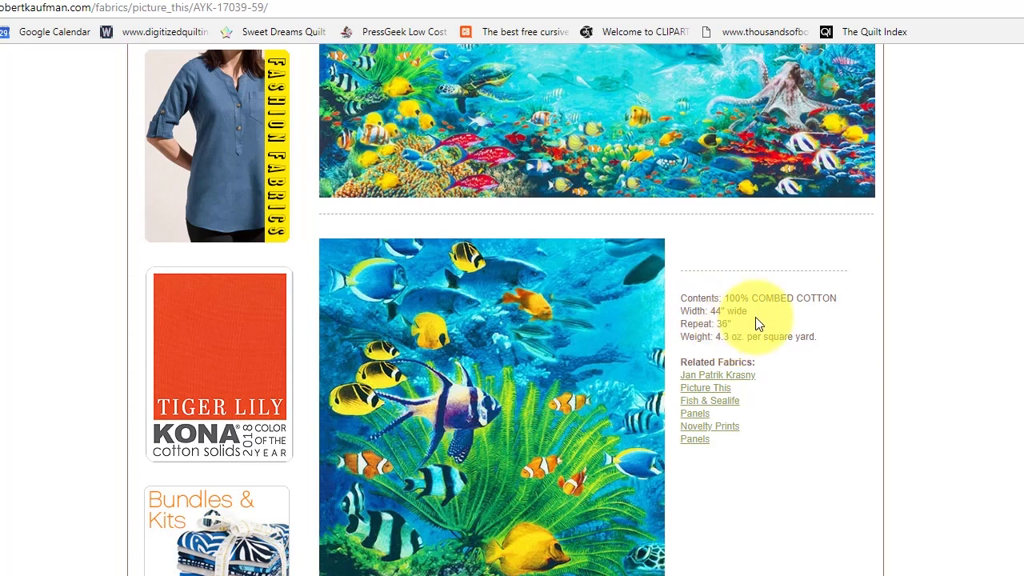
pyautogui.scroll(2, 757, 322)
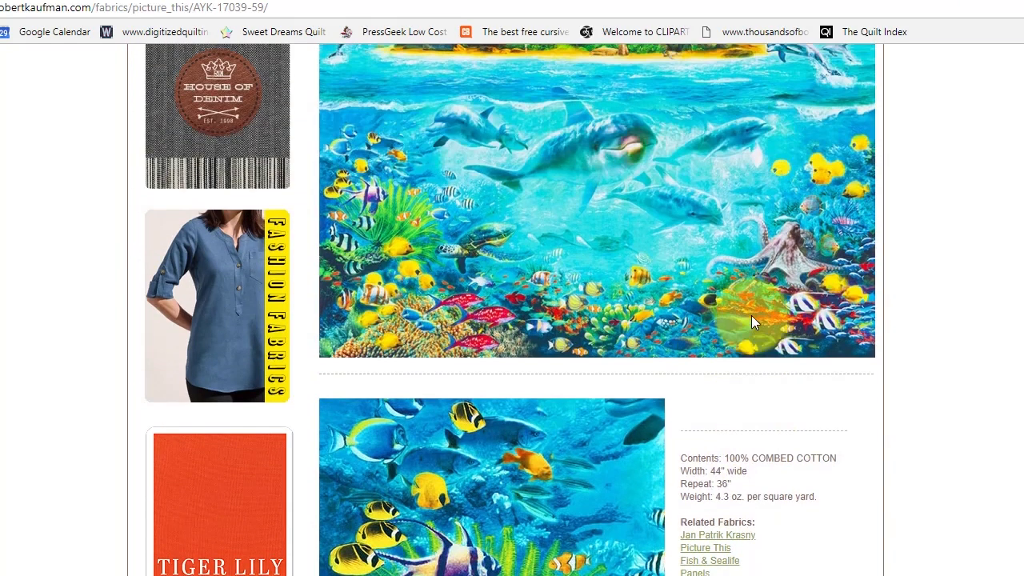
pyautogui.scroll(2, 589, 286)
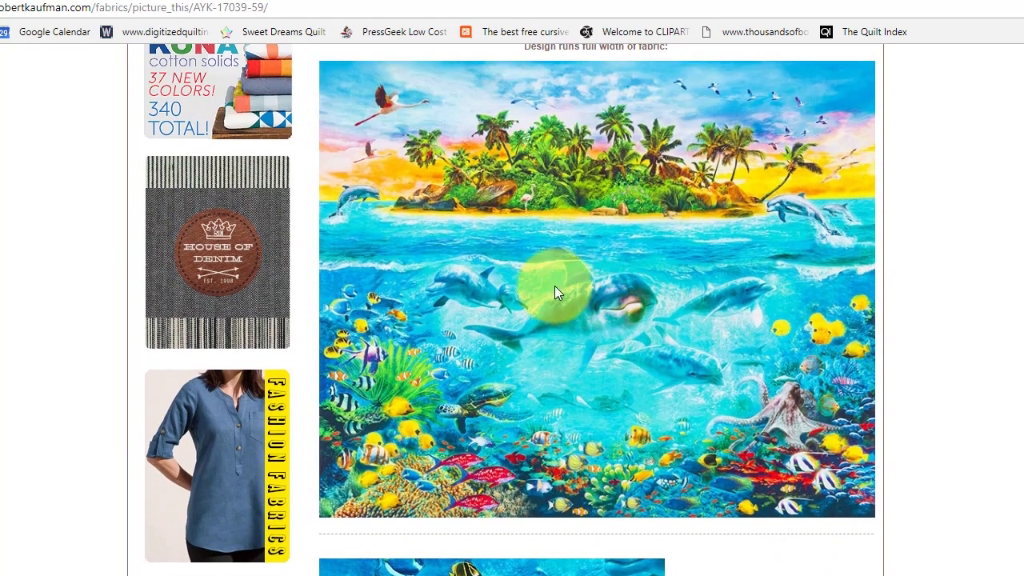
# Step: Save the ocean panel image as AYK-17039-59.jpg in a new folder named Kaufman Picture This inside My EQ8's Images folder
pyautogui.rightClick(566, 229)
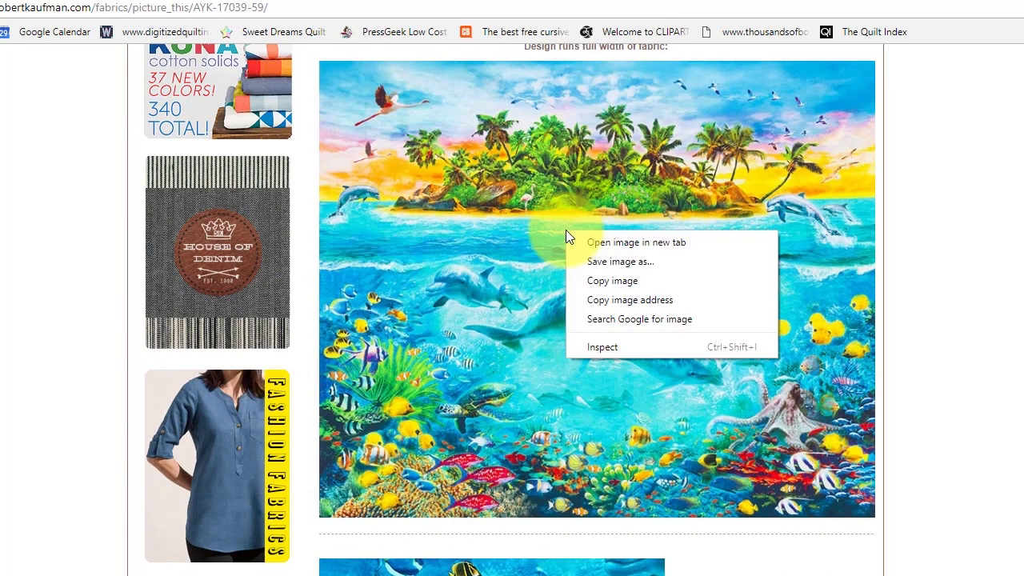
pyautogui.click(638, 263)
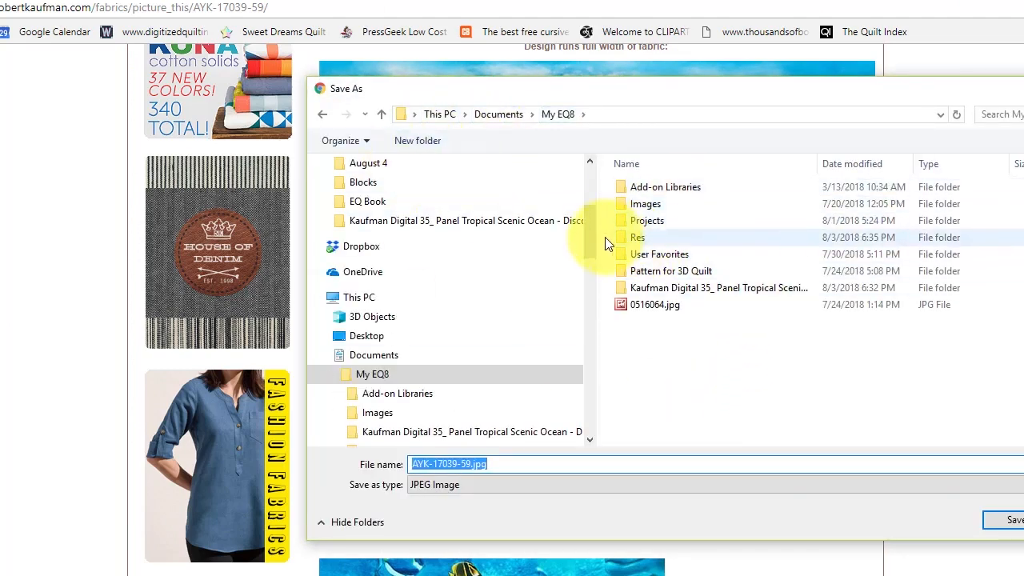
pyautogui.doubleClick(623, 208)
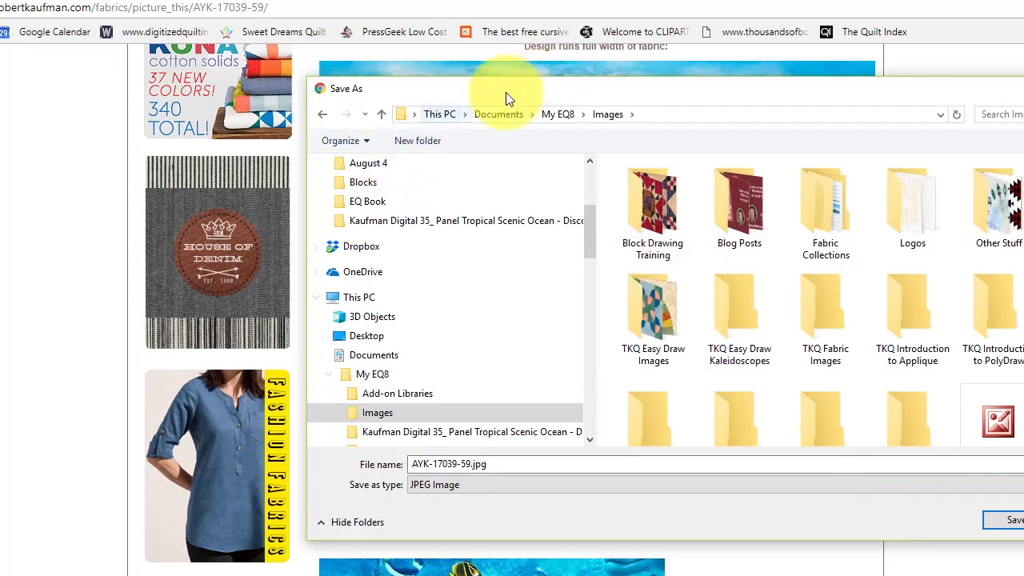
pyautogui.click(416, 140)
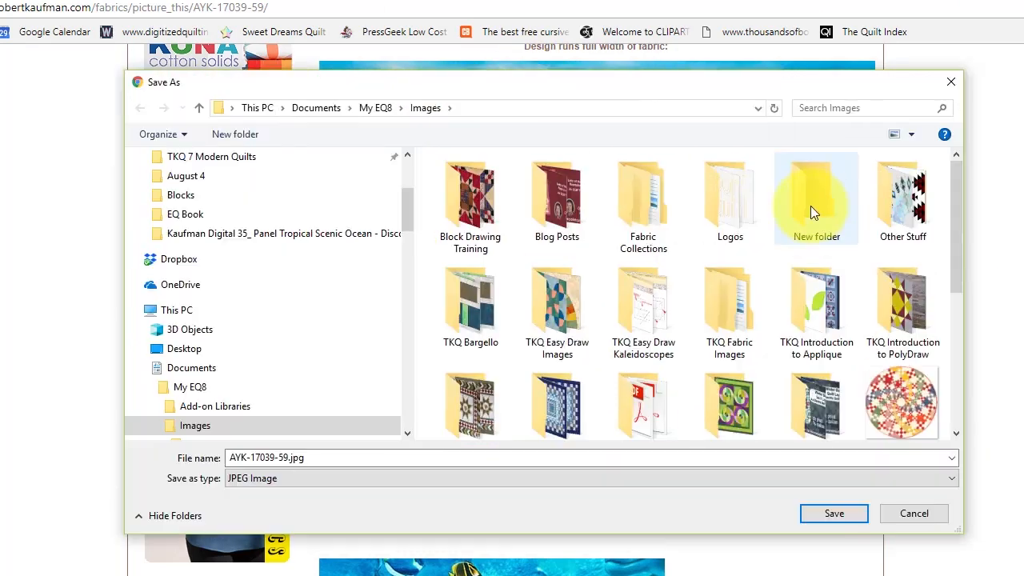
pyautogui.click(814, 203)
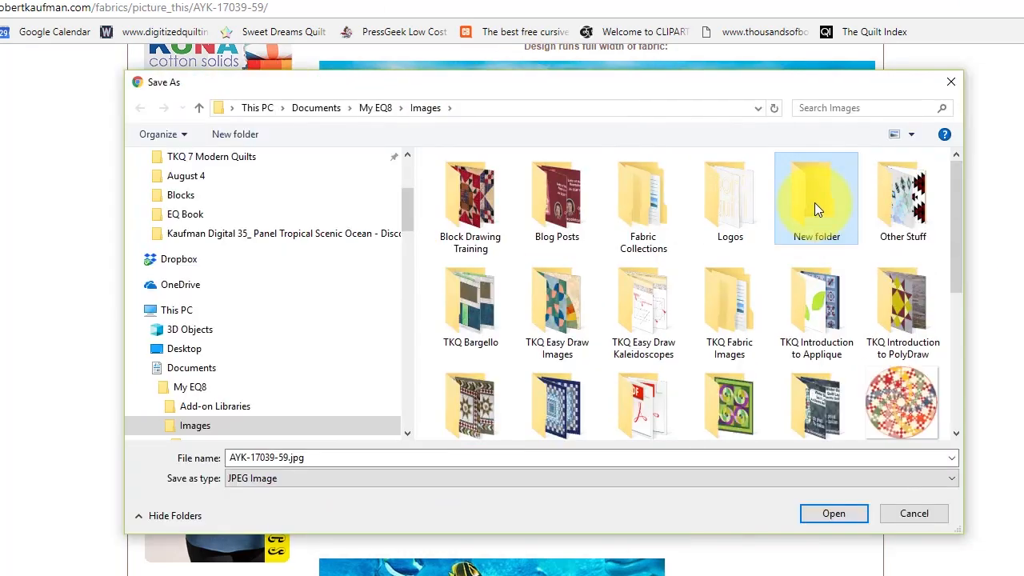
pyautogui.rightClick(815, 202)
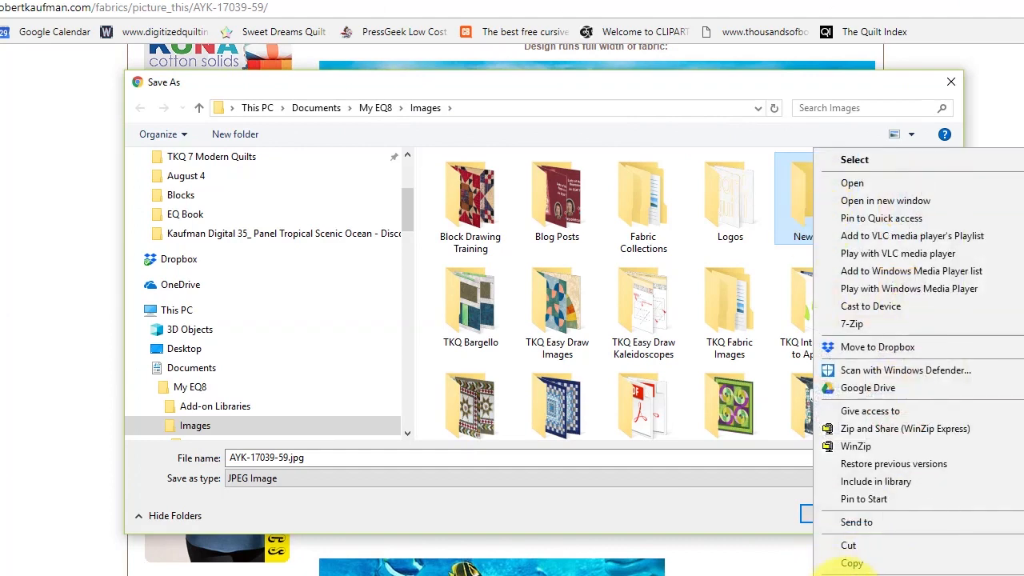
pyautogui.click(858, 575)
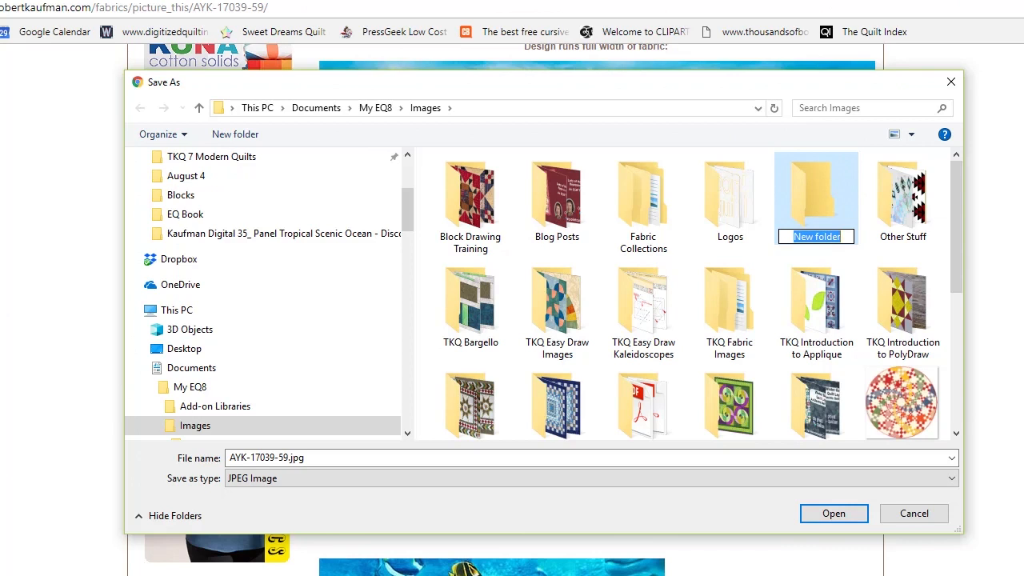
pyautogui.write('Kaufman Picture This')
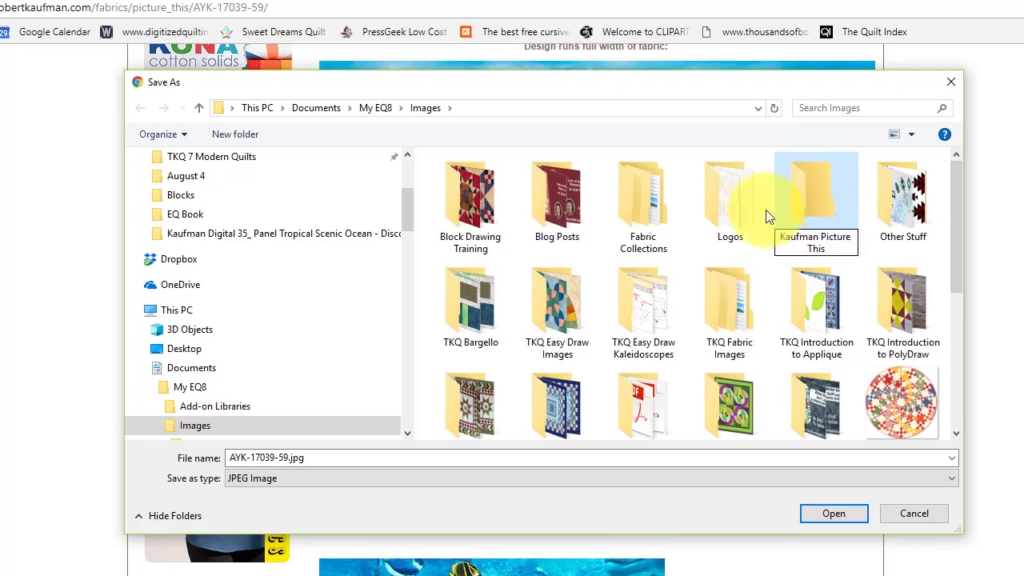
pyautogui.press('Return')
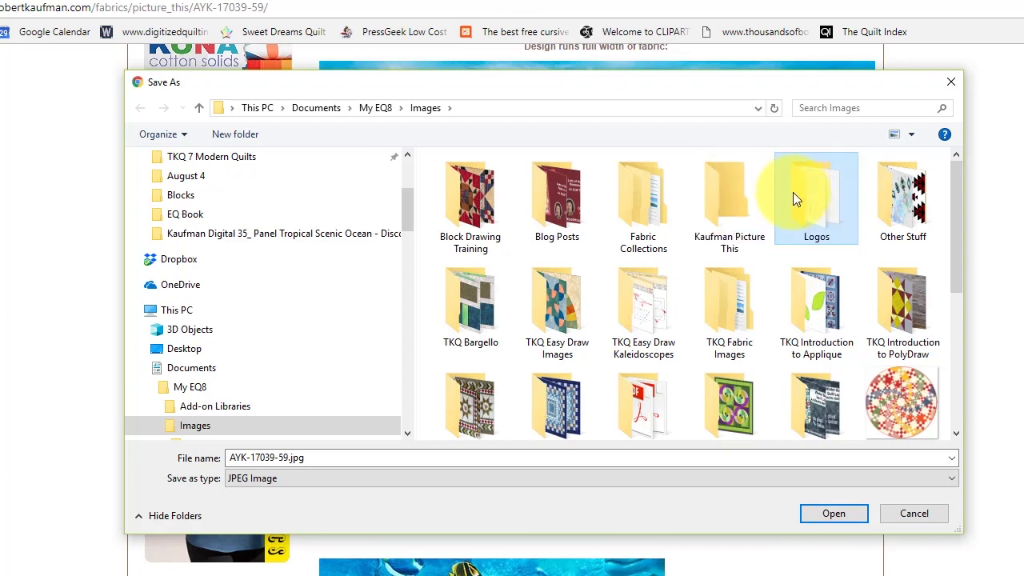
pyautogui.doubleClick(716, 192)
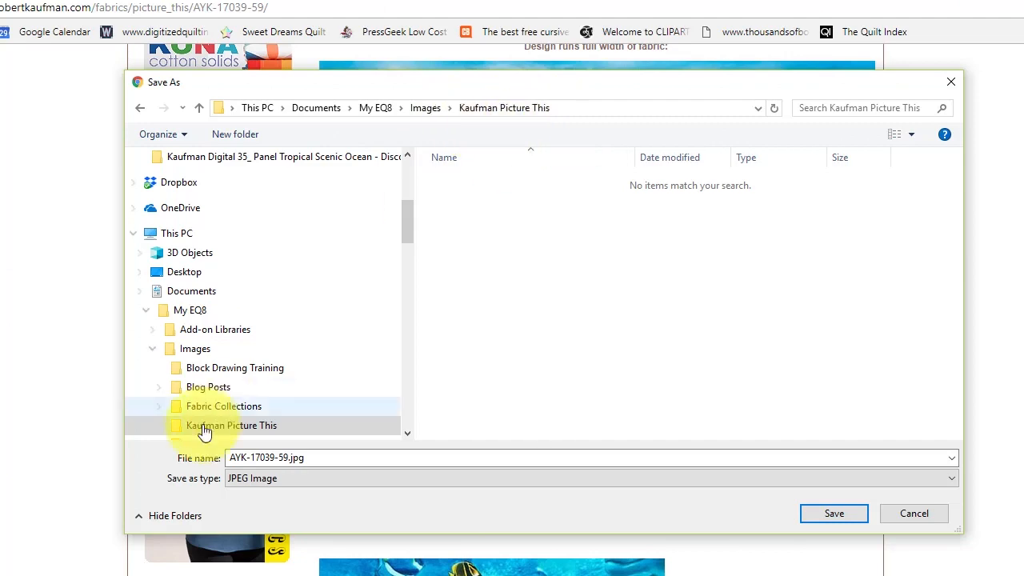
pyautogui.click(835, 513)
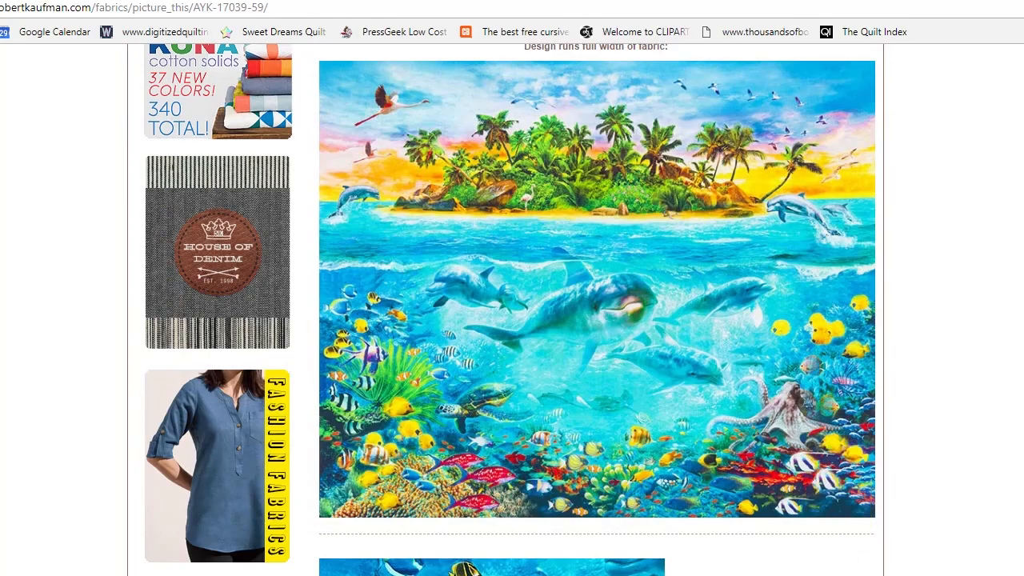
# Step: Return to the Picture This collection and open the AYK-17277-63 SKY fabric
pyautogui.scroll(1, 689, 320)
pyautogui.scroll(-5, 700, 344)
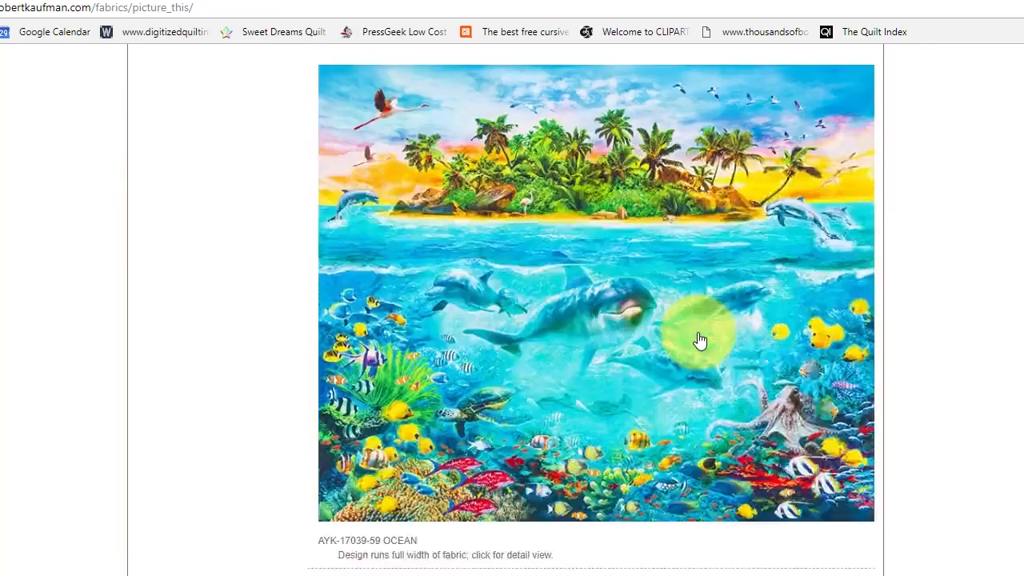
pyautogui.scroll(-10, 698, 340)
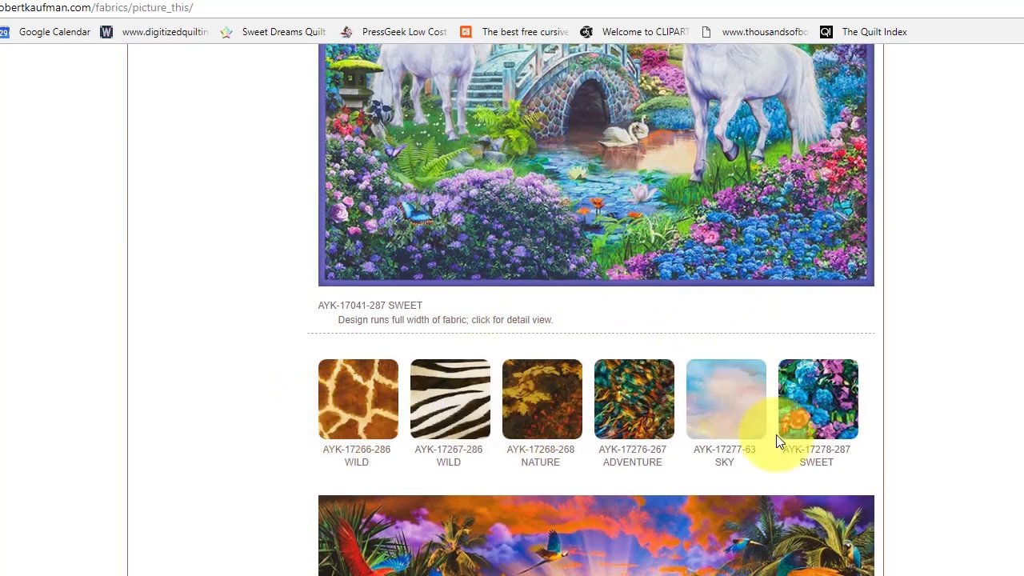
pyautogui.click(737, 413)
pyautogui.rightClick(524, 367)
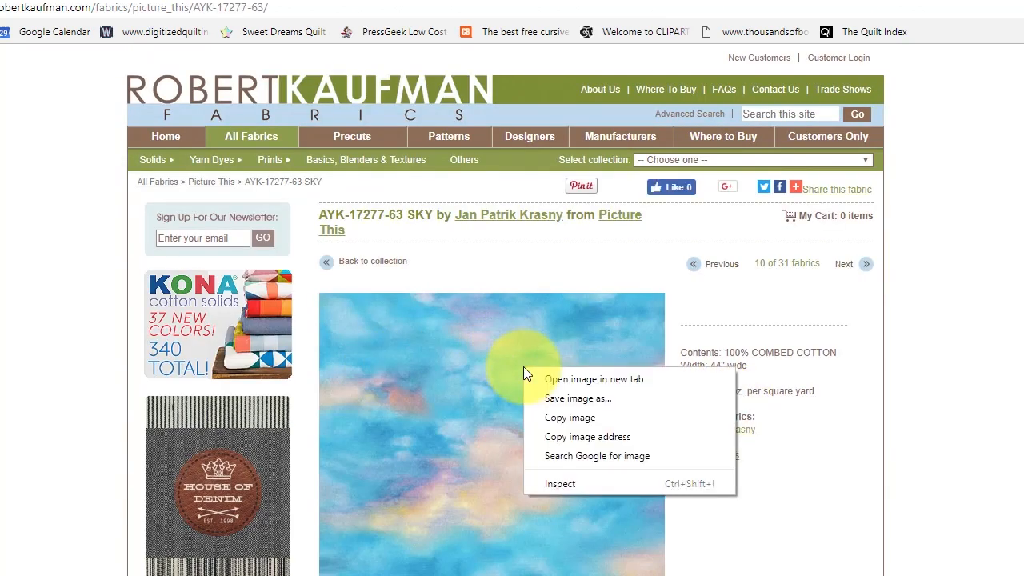
pyautogui.click(507, 349)
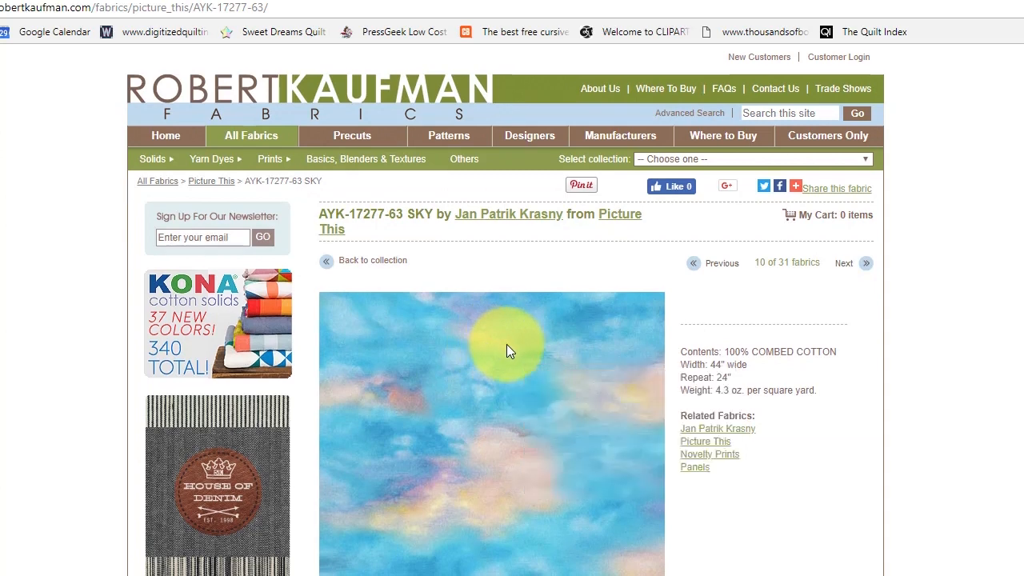
# Step: Save the SKY fabric's image to the Kaufman Picture This folder
pyautogui.scroll(-3, 504, 348)
pyautogui.scroll(1, 496, 344)
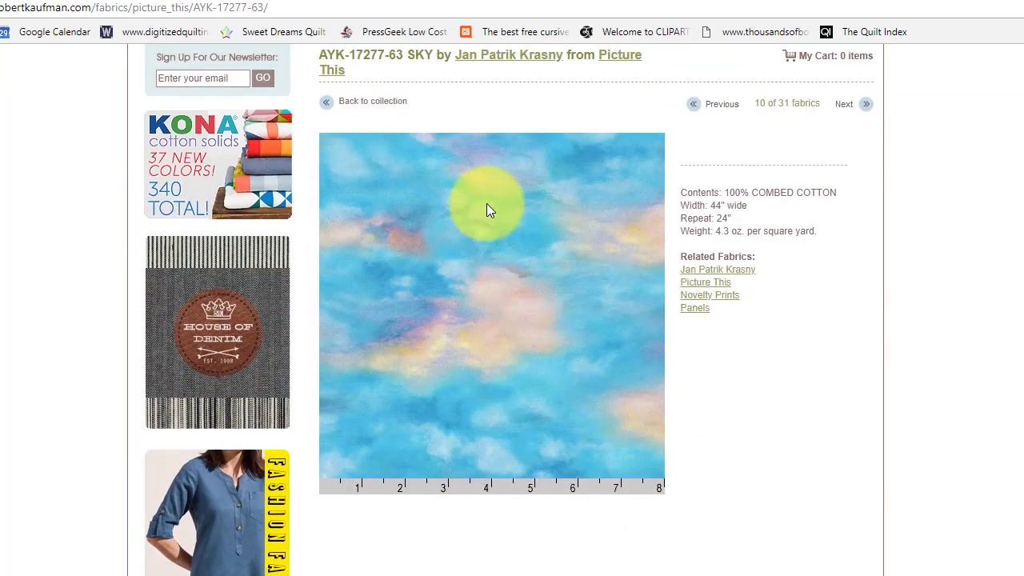
pyautogui.rightClick(456, 267)
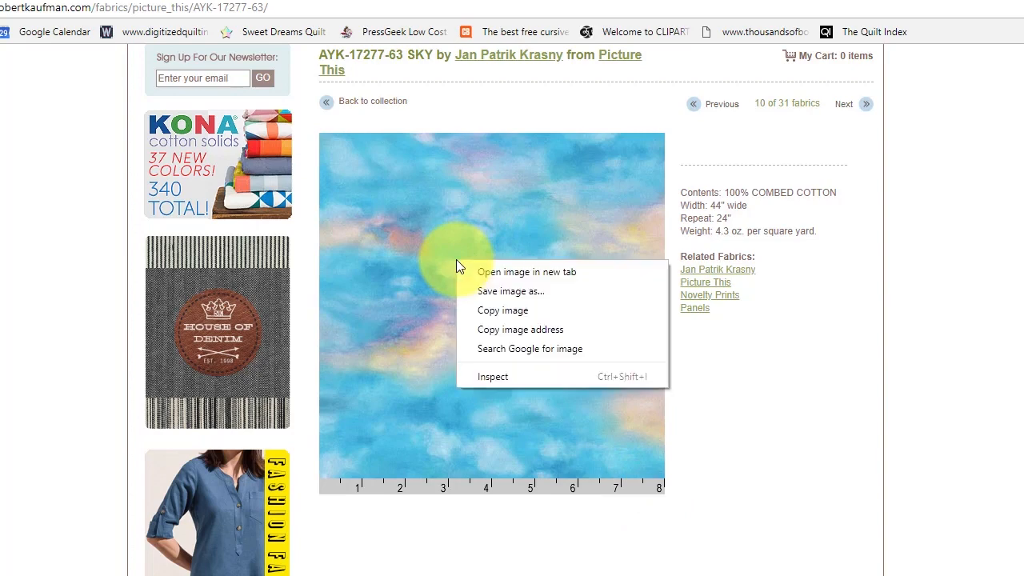
pyautogui.click(532, 291)
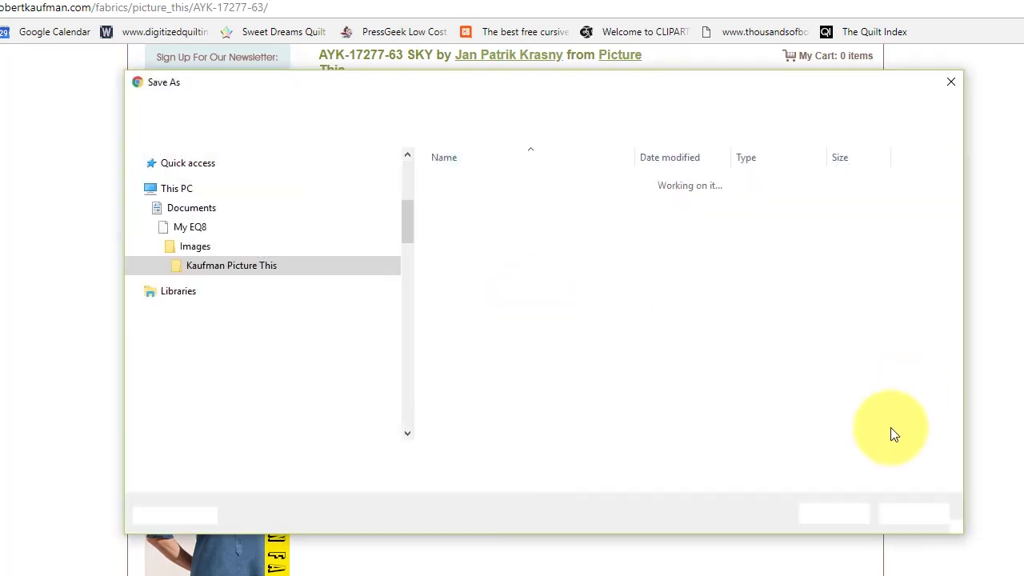
pyautogui.click(837, 513)
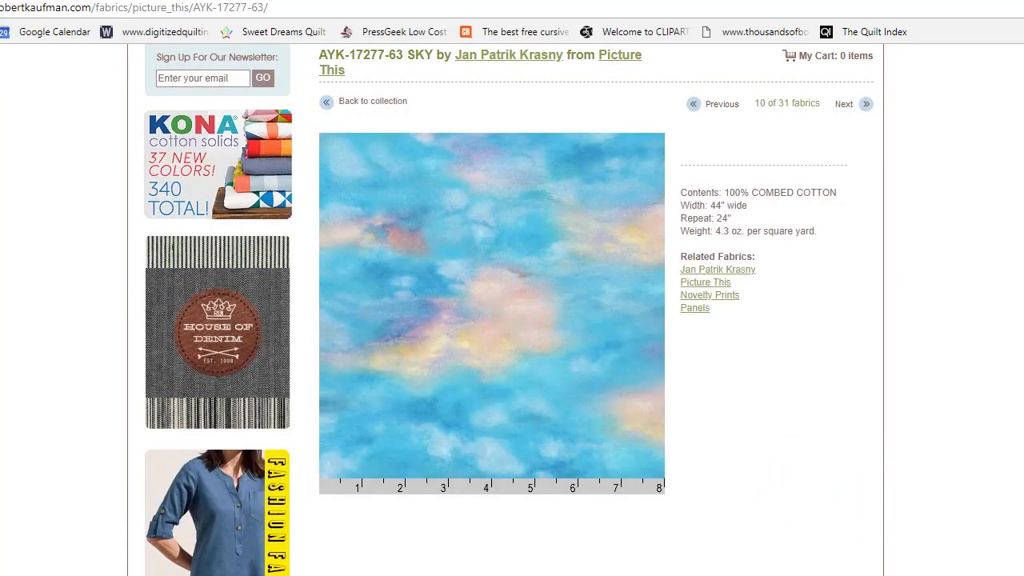
# Step: Open the AYK-17278-287 SWEET fabric, save its image to the Kaufman Picture This folder, and return to the collection
pyautogui.hotkey('alt', 'Left')
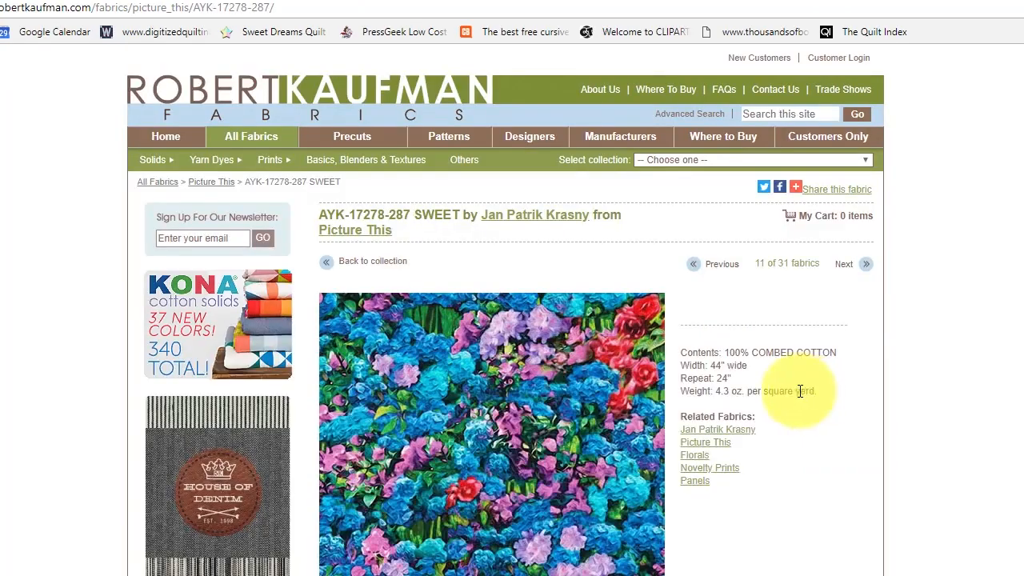
pyautogui.scroll(-3, 624, 264)
pyautogui.rightClick(475, 243)
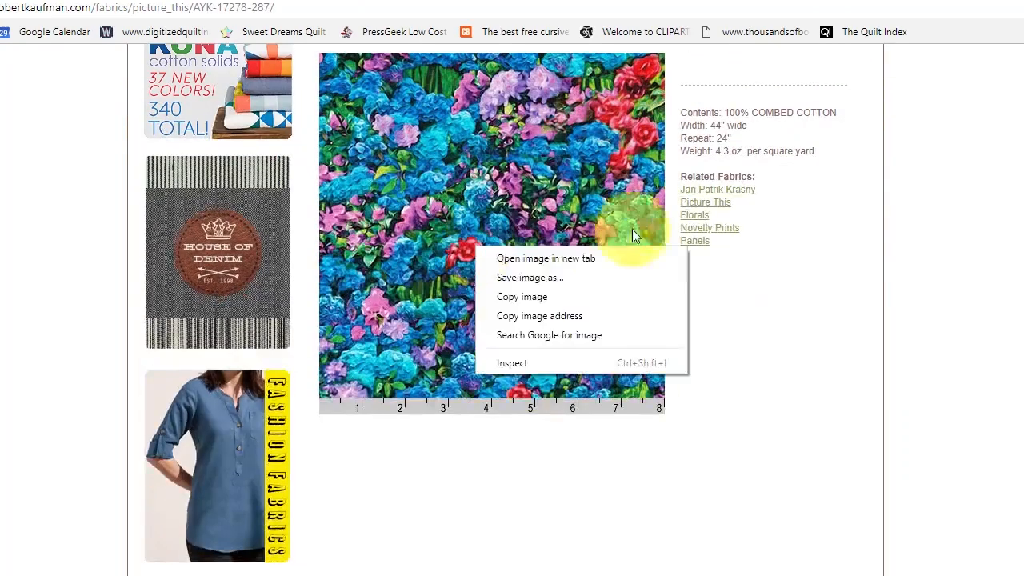
pyautogui.click(645, 278)
pyautogui.click(817, 505)
pyautogui.hotkey('alt', 'Left')
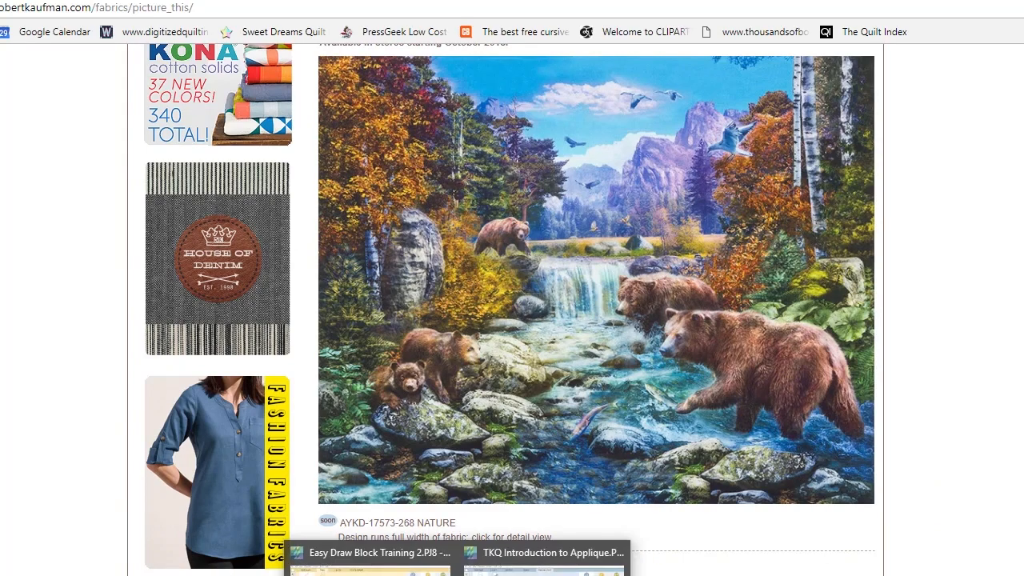
# Step: Switch to EQ8 and create a new project named Picture This Ocean
pyautogui.click(459, 575)
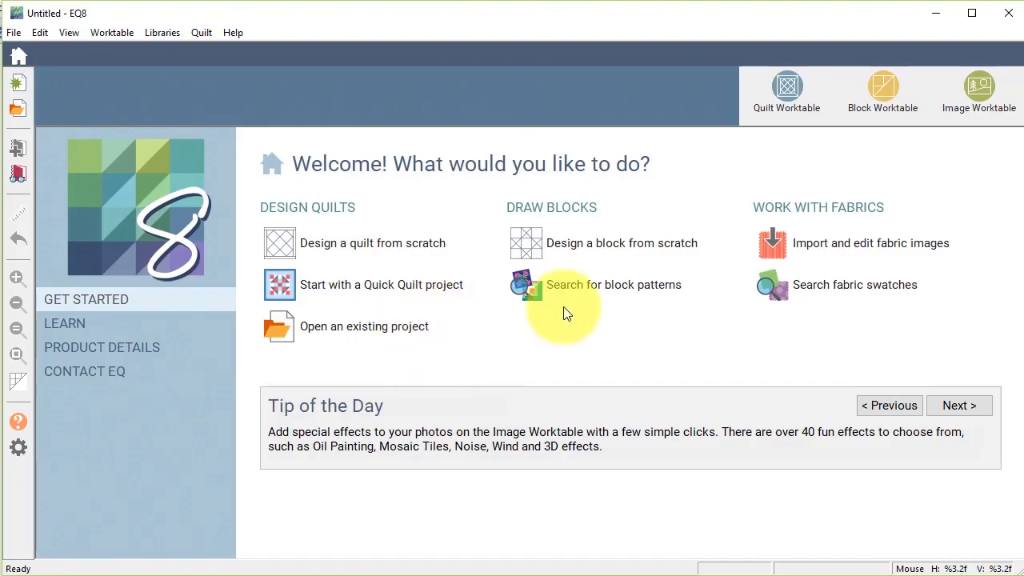
pyautogui.click(19, 87)
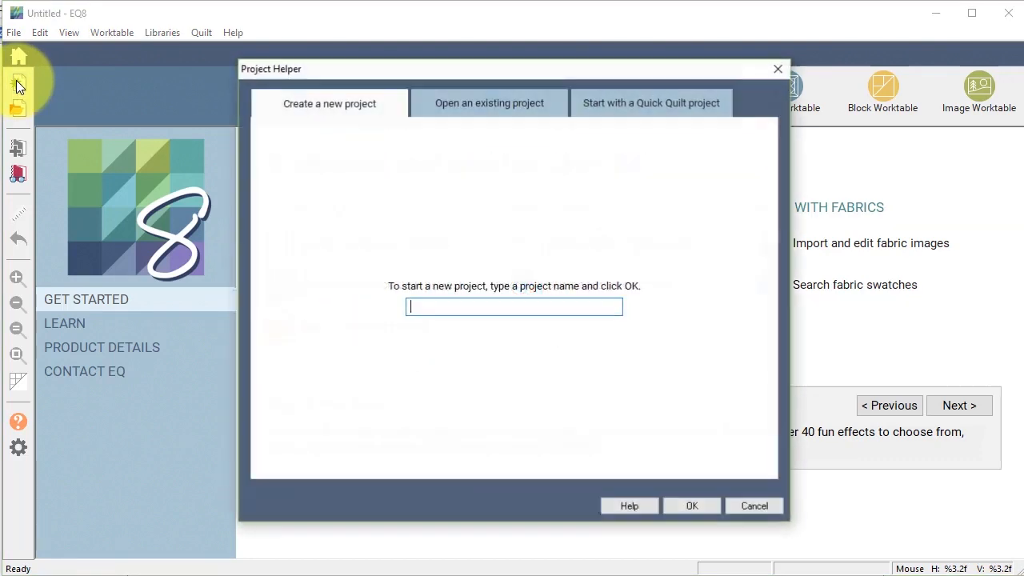
pyautogui.write('Picture This Ocean')
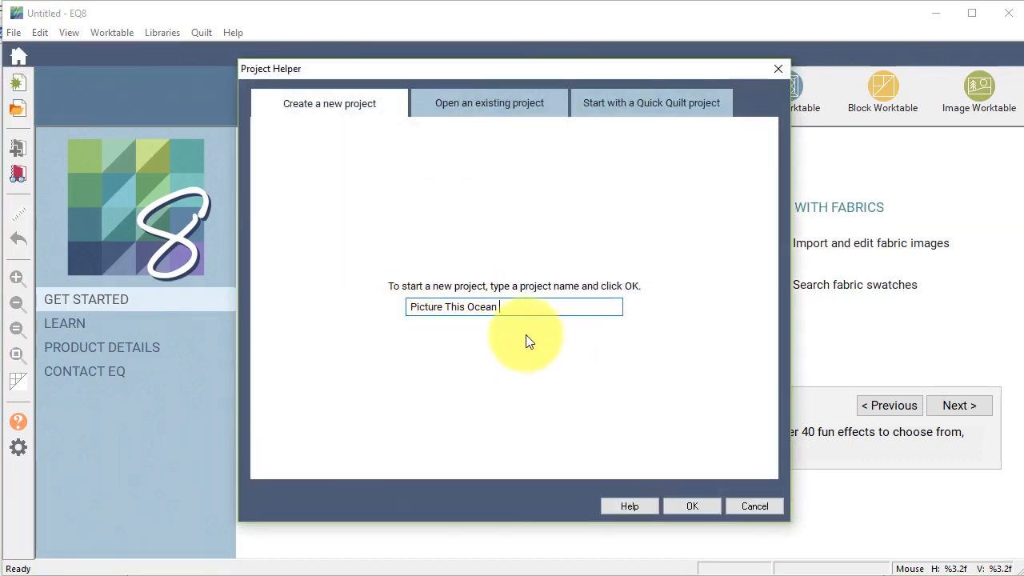
pyautogui.click(693, 506)
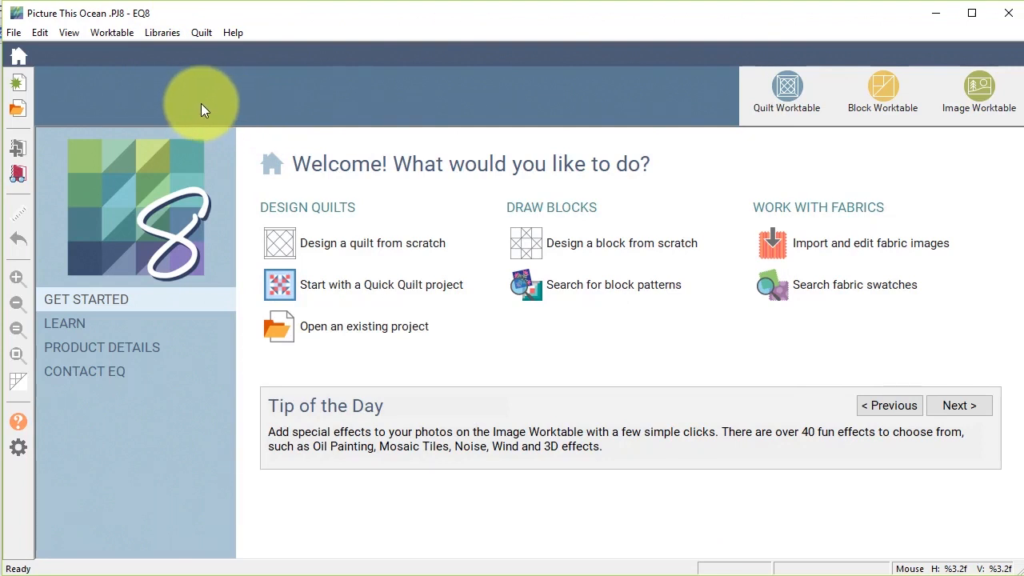
# Step: Import all the image files from the Kaufman Picture This folder into the Photo Library
pyautogui.click(162, 33)
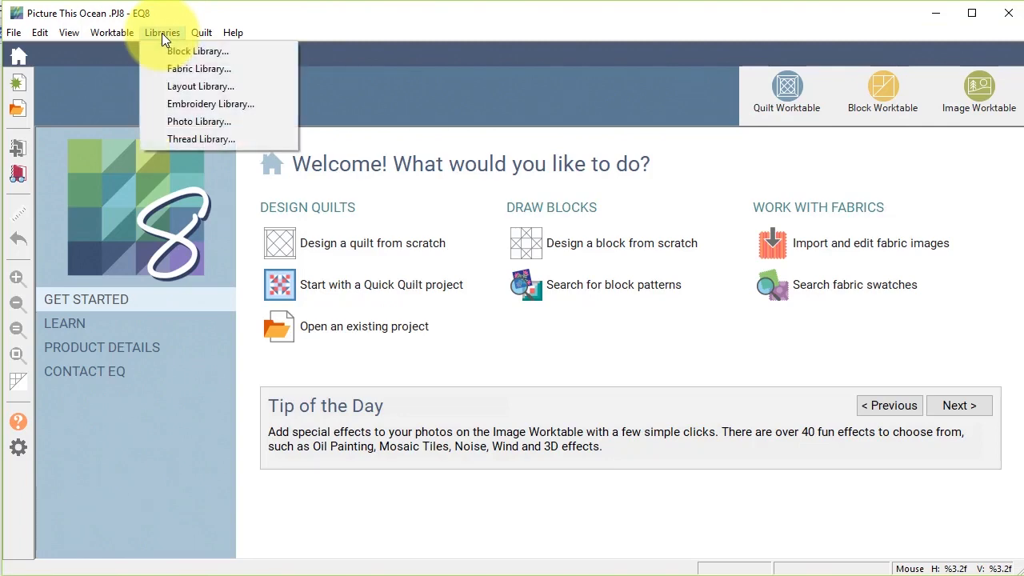
pyautogui.click(213, 123)
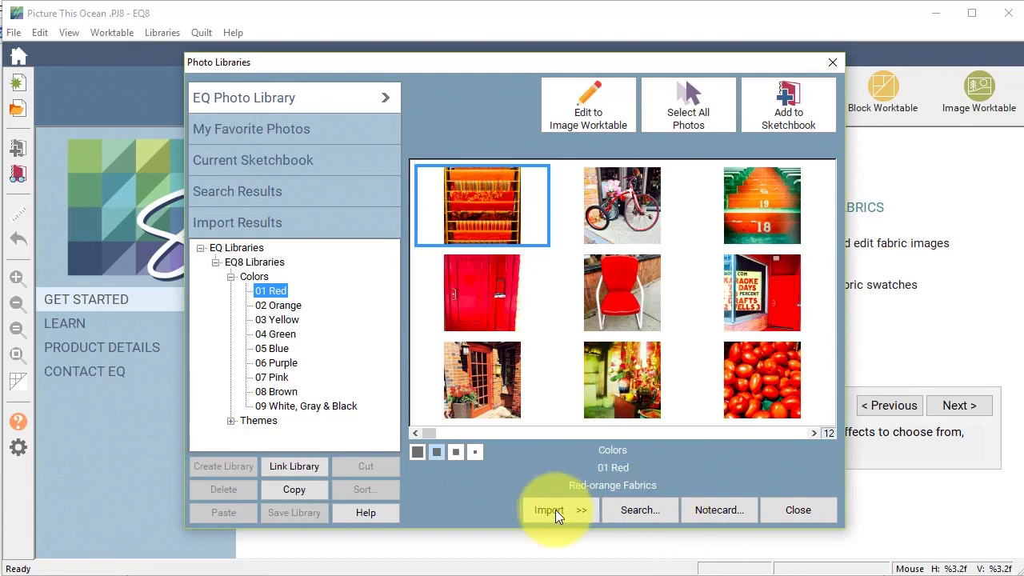
pyautogui.click(581, 511)
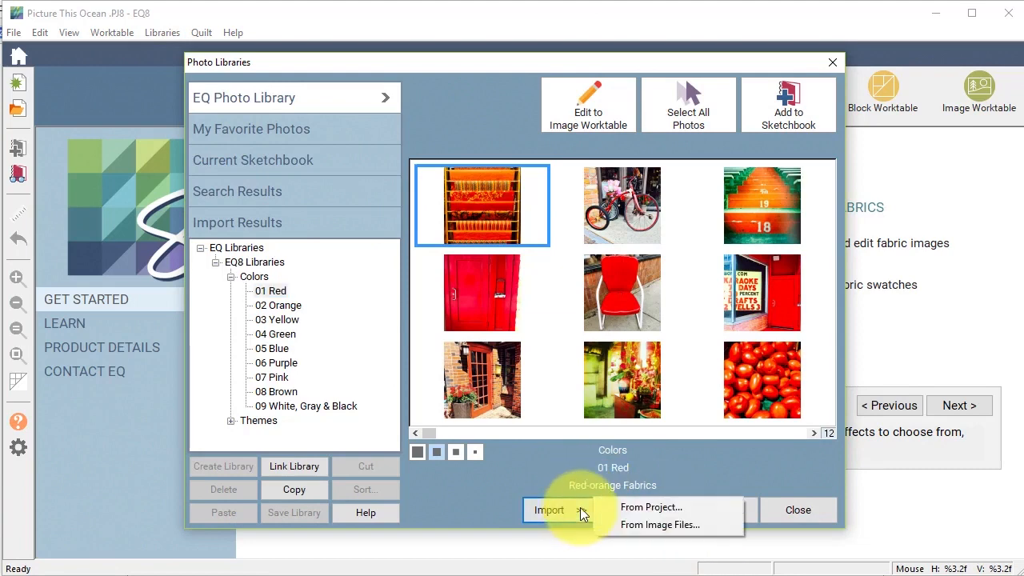
pyautogui.click(675, 526)
pyautogui.click(381, 125)
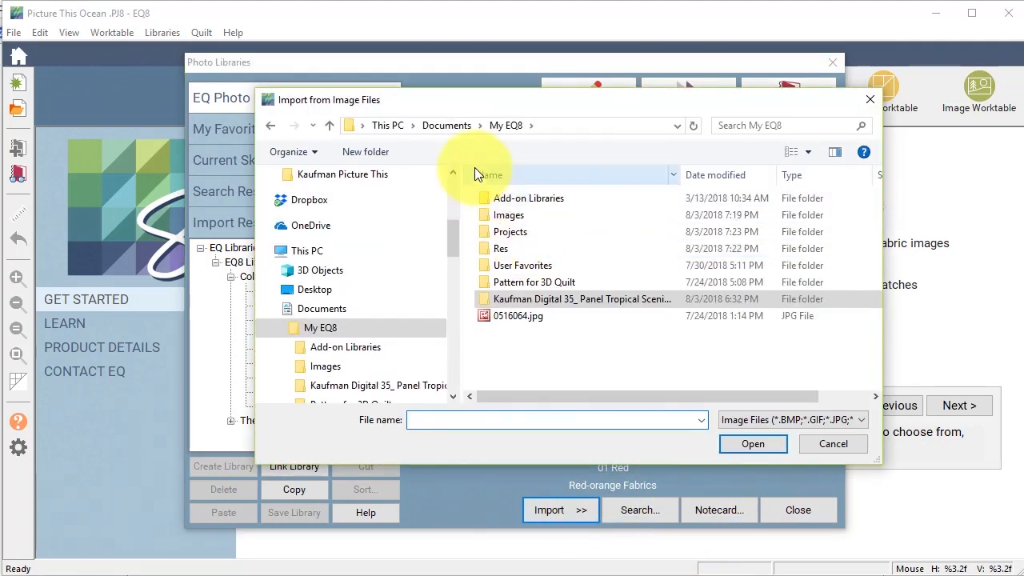
pyautogui.click(505, 214)
pyautogui.doubleClick(505, 214)
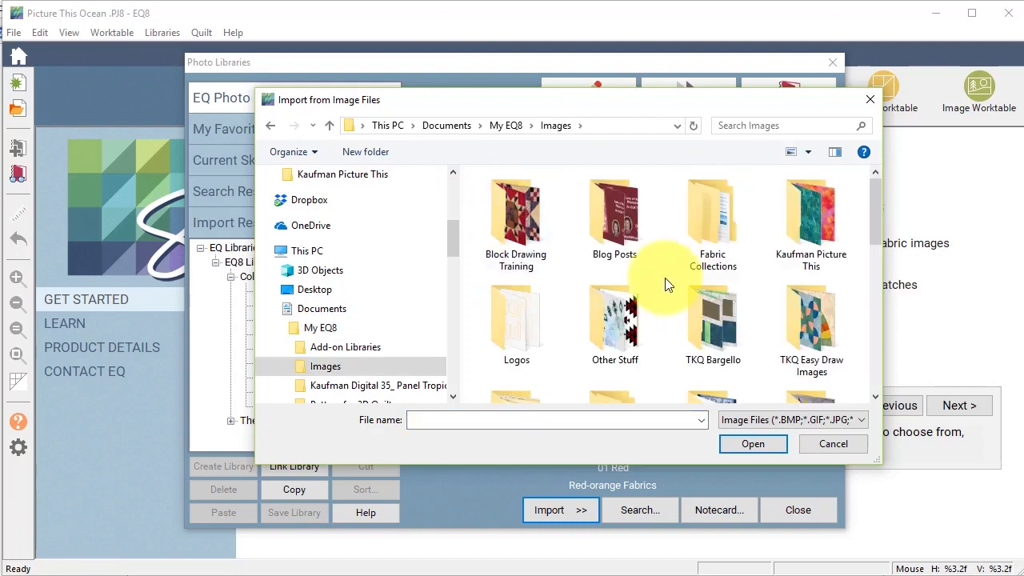
pyautogui.click(796, 213)
pyautogui.doubleClick(796, 210)
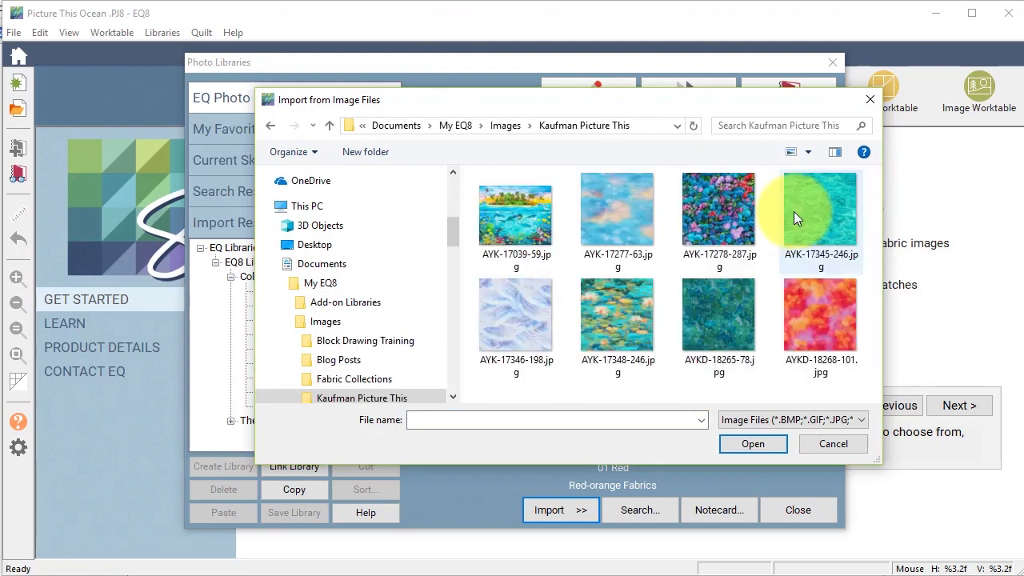
pyautogui.click(523, 220)
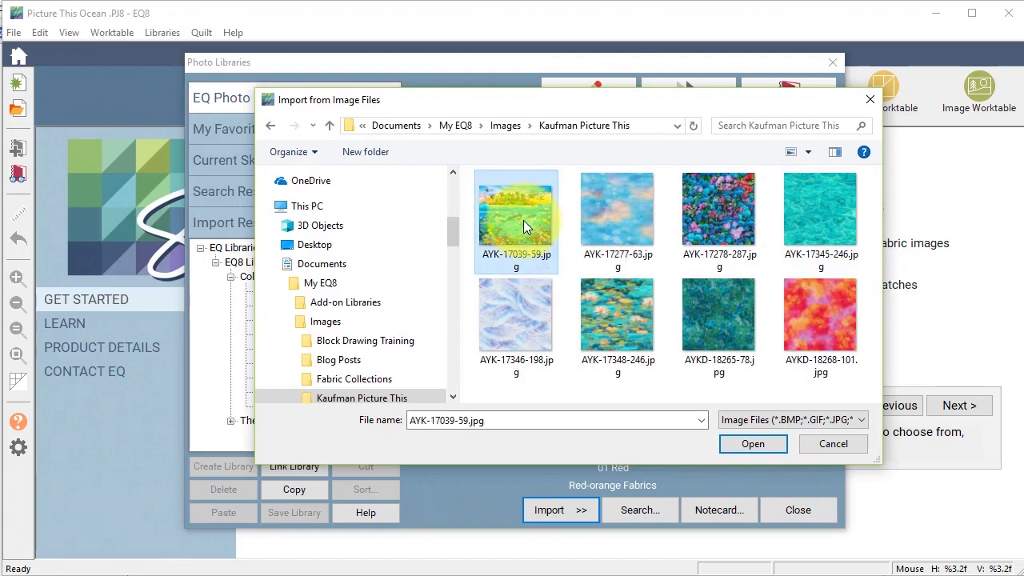
pyautogui.hotkey('ctrl', 'a')
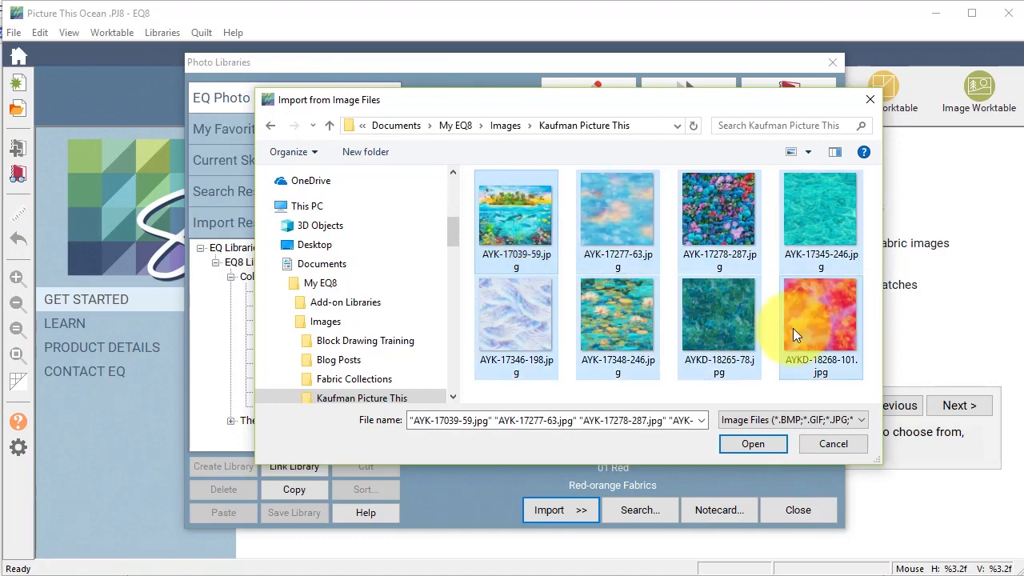
pyautogui.click(755, 445)
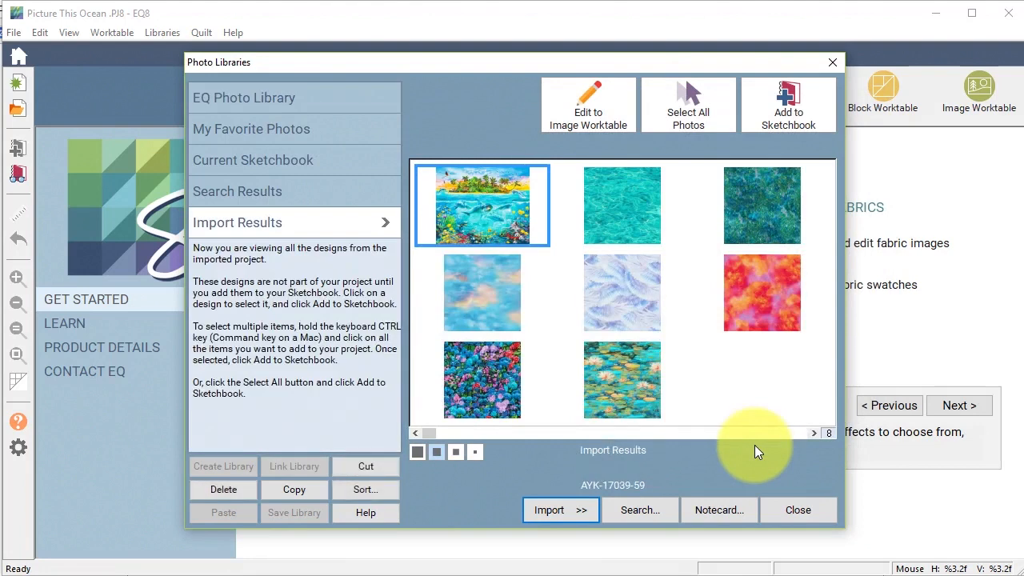
# Step: Add all the imported photos to the project Sketchbook and close the Photo Library
pyautogui.click(686, 101)
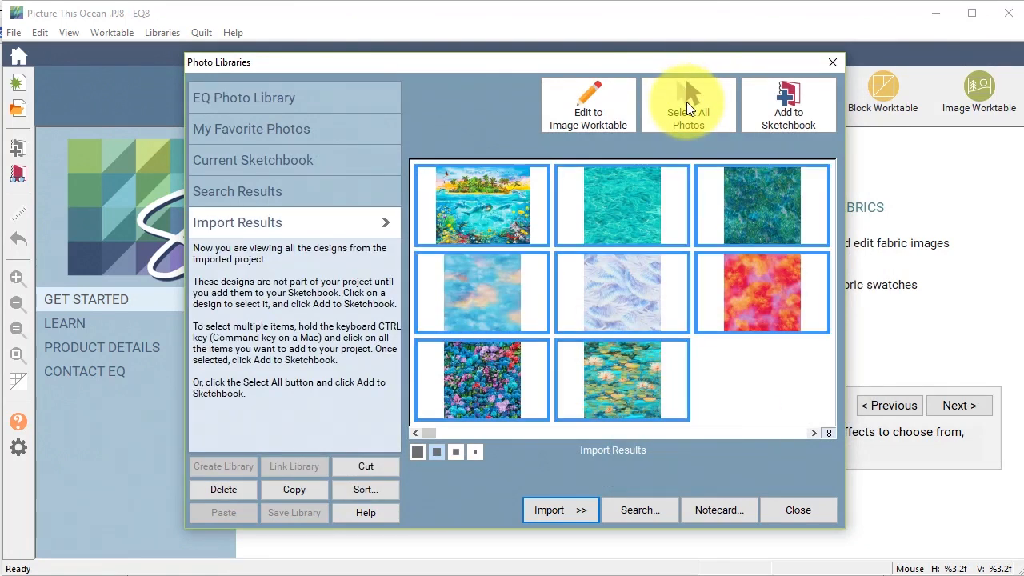
pyautogui.click(795, 106)
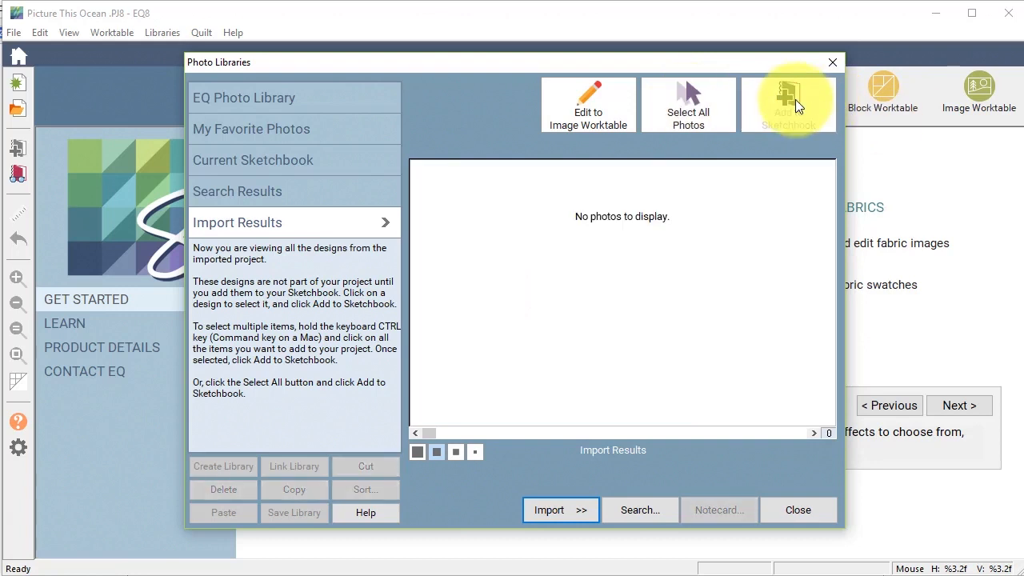
pyautogui.click(802, 513)
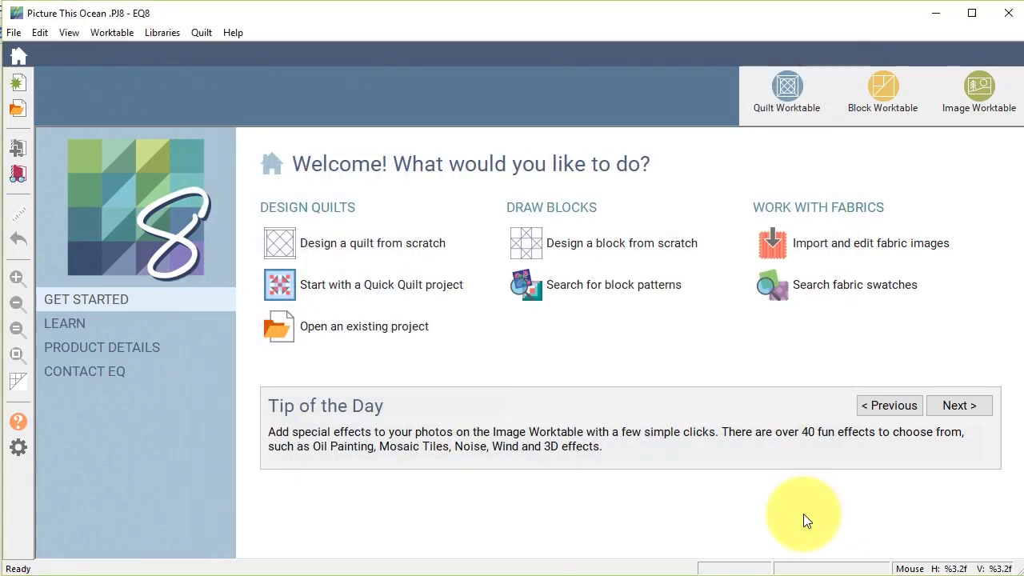
# Step: Open the AYK-17277-63 photo from the Project Sketchbook for editing on the Image Worktable
pyautogui.click(19, 176)
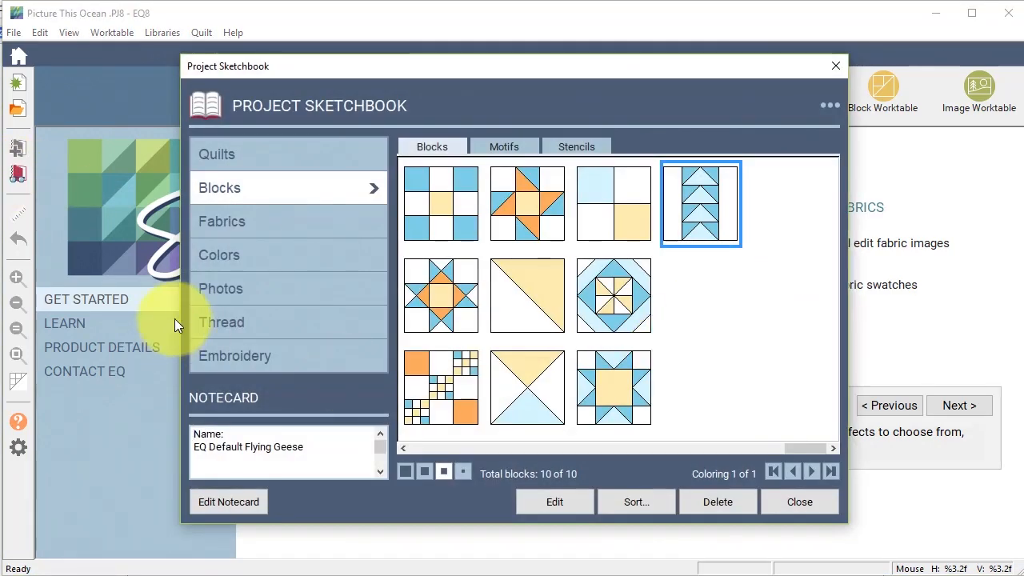
pyautogui.click(218, 286)
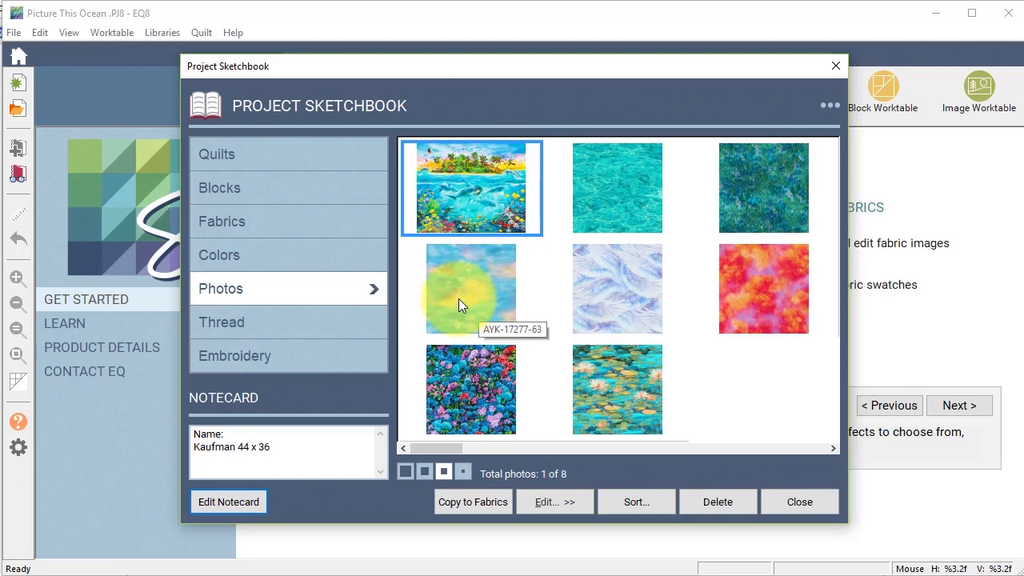
pyautogui.click(459, 300)
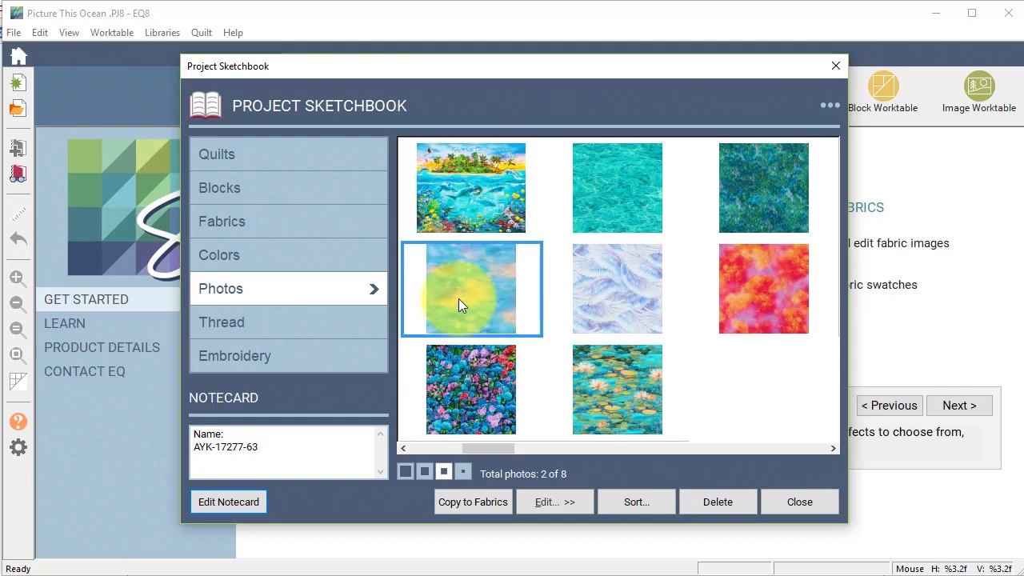
pyautogui.click(573, 500)
pyautogui.click(665, 500)
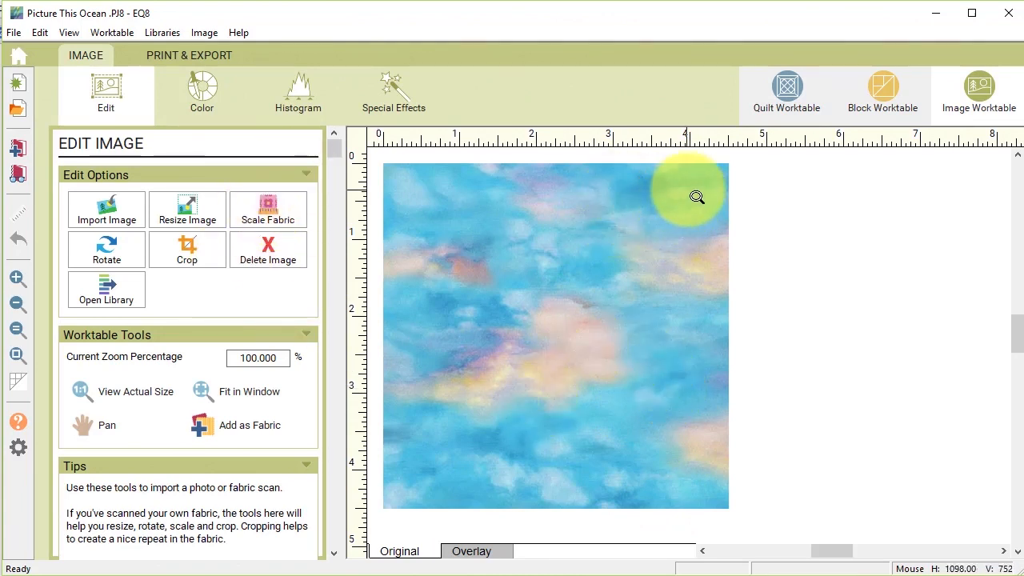
# Step: Scale the AYK-17277-63 image to a measured fabric distance of 6 inches and add it as a fabric
pyautogui.click(268, 212)
pyautogui.moveTo(332, 148); pyautogui.dragTo(340, 392)
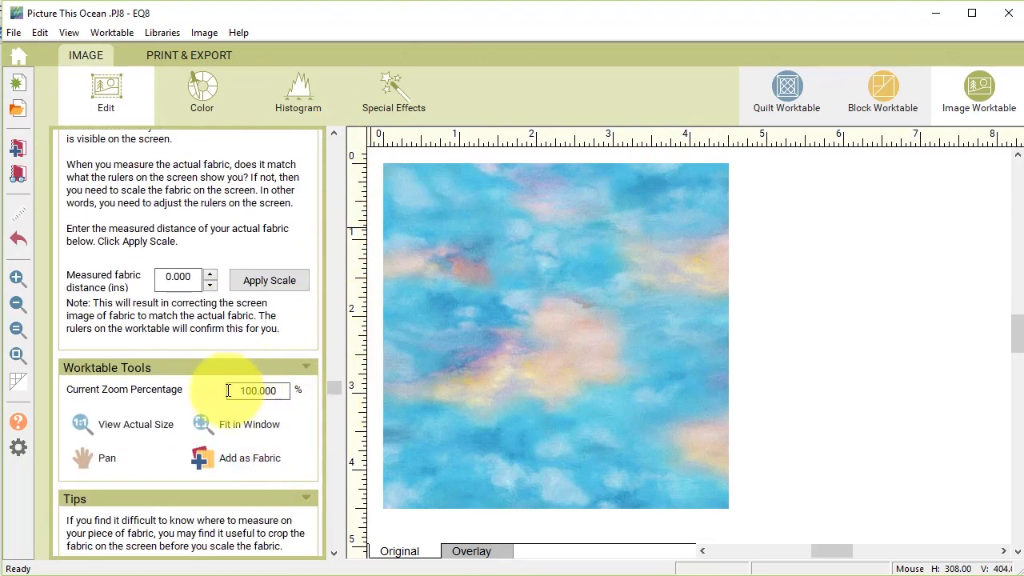
pyautogui.doubleClick(178, 276)
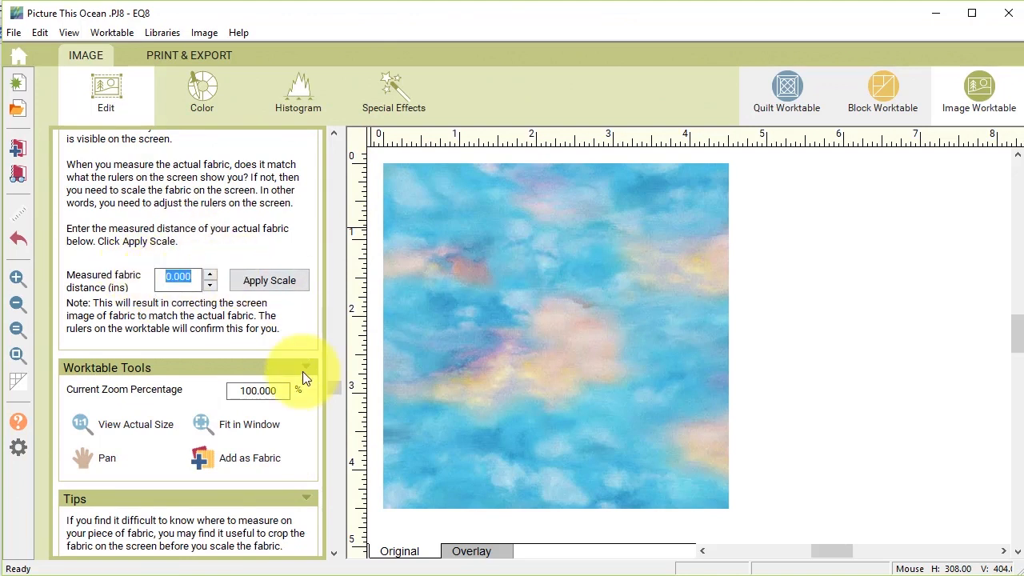
pyautogui.write('6')
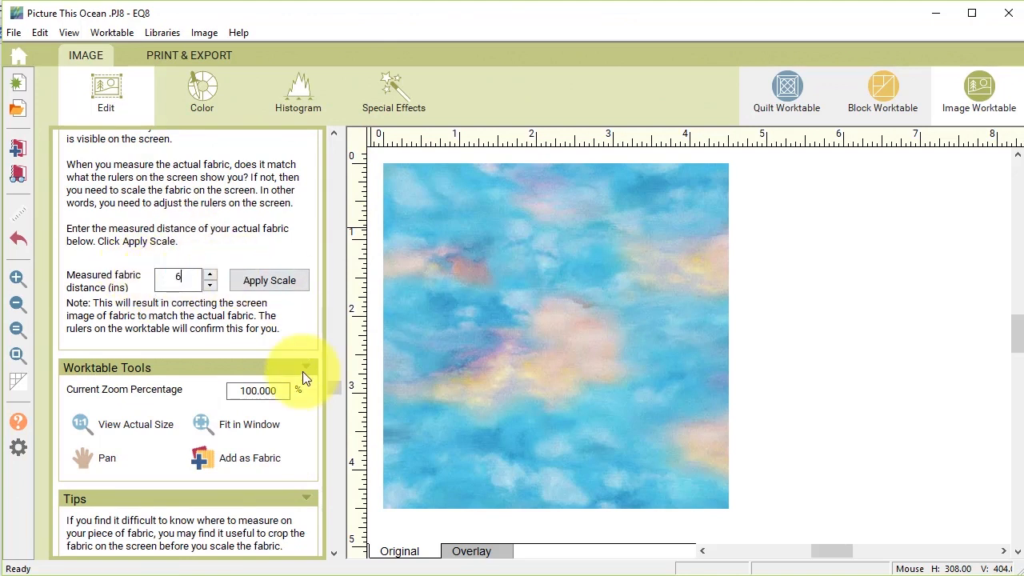
pyautogui.click(281, 281)
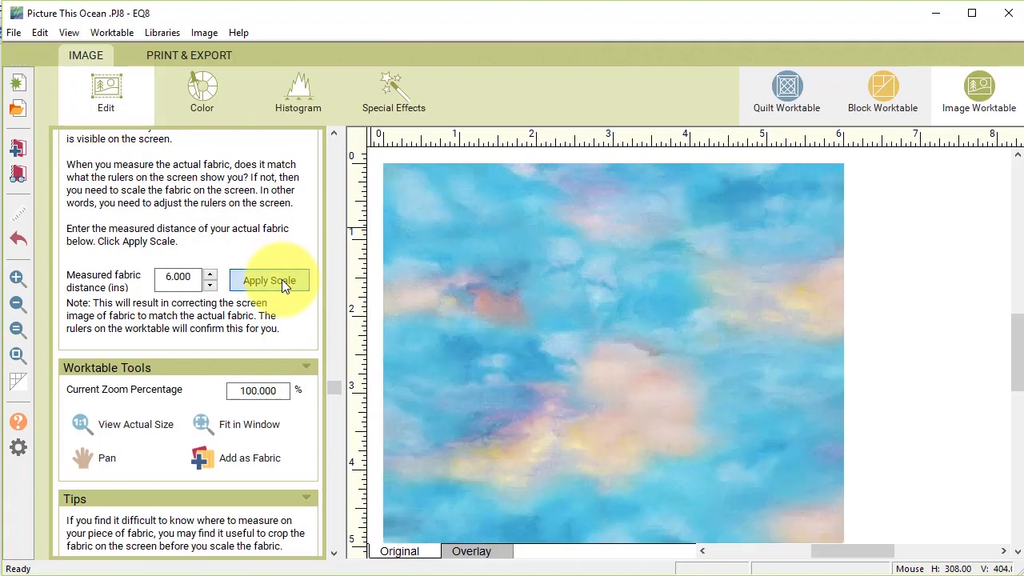
pyautogui.click(258, 459)
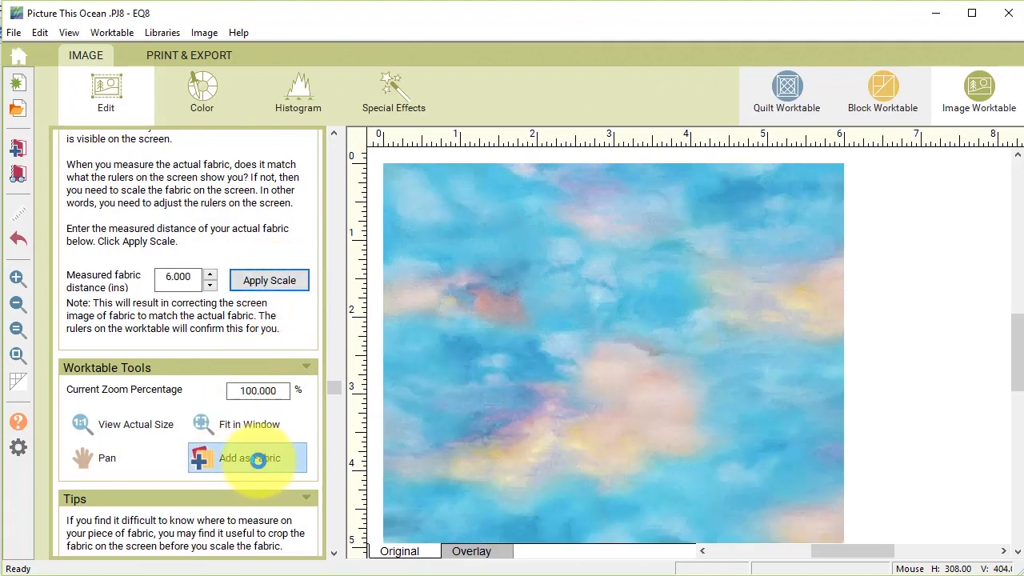
# Step: Select the AYK-17278-287 photo in the Project Sketchbook and send it for editing
pyautogui.click(17, 173)
pyautogui.click(473, 406)
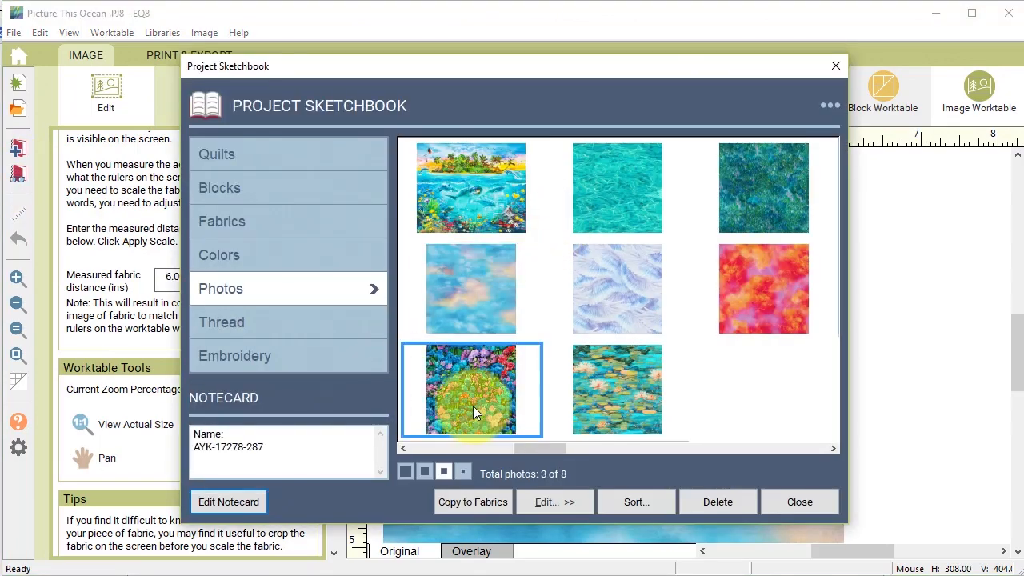
pyautogui.click(576, 502)
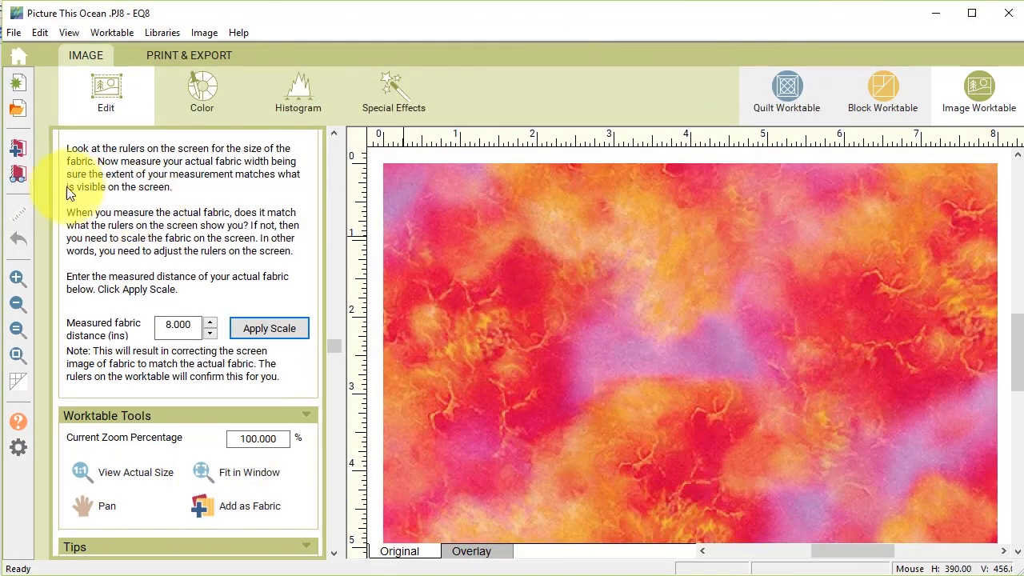
# Step: Check the newly added fabrics at the end of the Project Sketchbook's Fabrics section, and close the Sketchbook
pyautogui.click(17, 175)
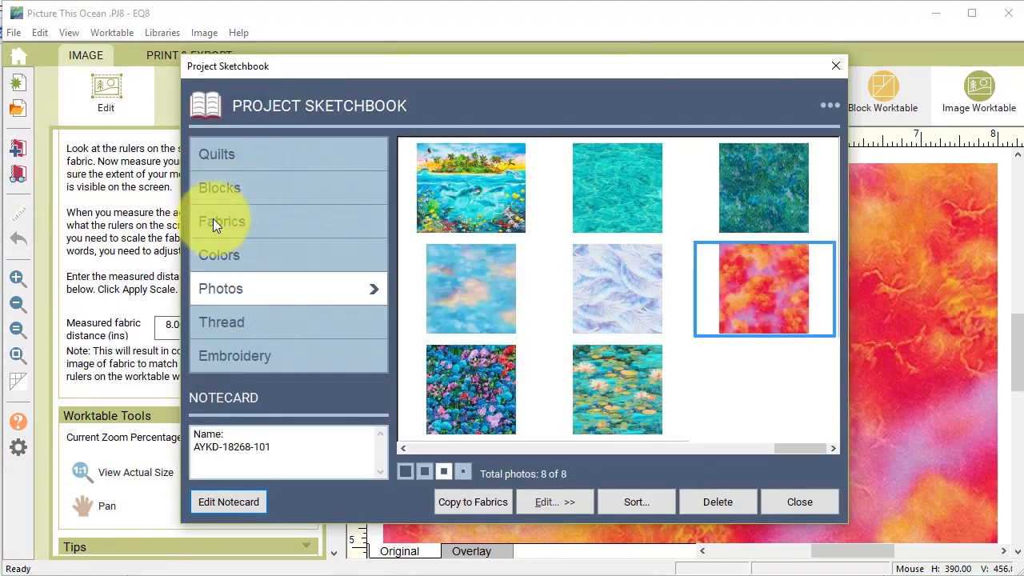
pyautogui.click(225, 221)
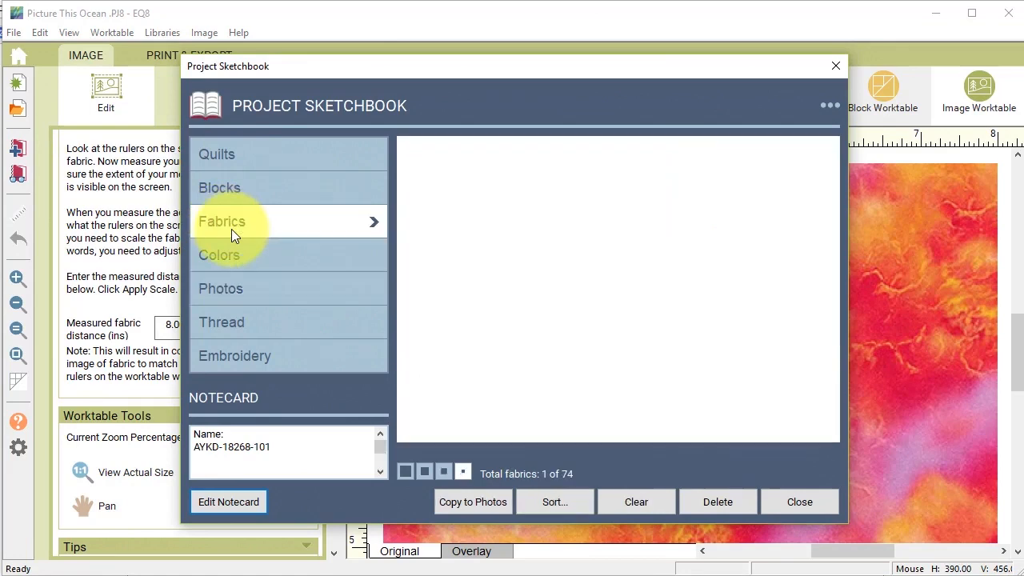
pyautogui.moveTo(416, 446); pyautogui.dragTo(818, 448)
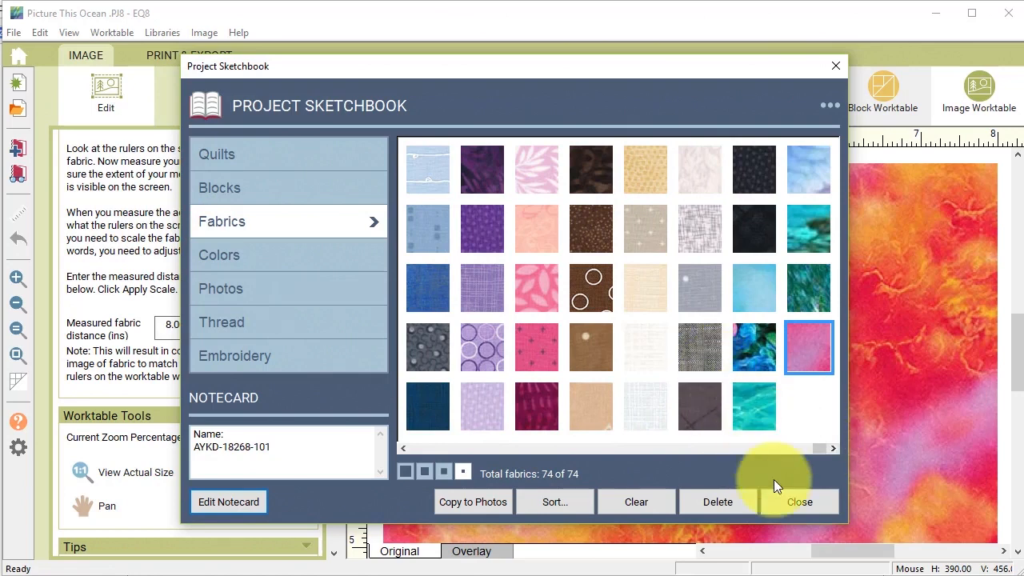
pyautogui.click(805, 503)
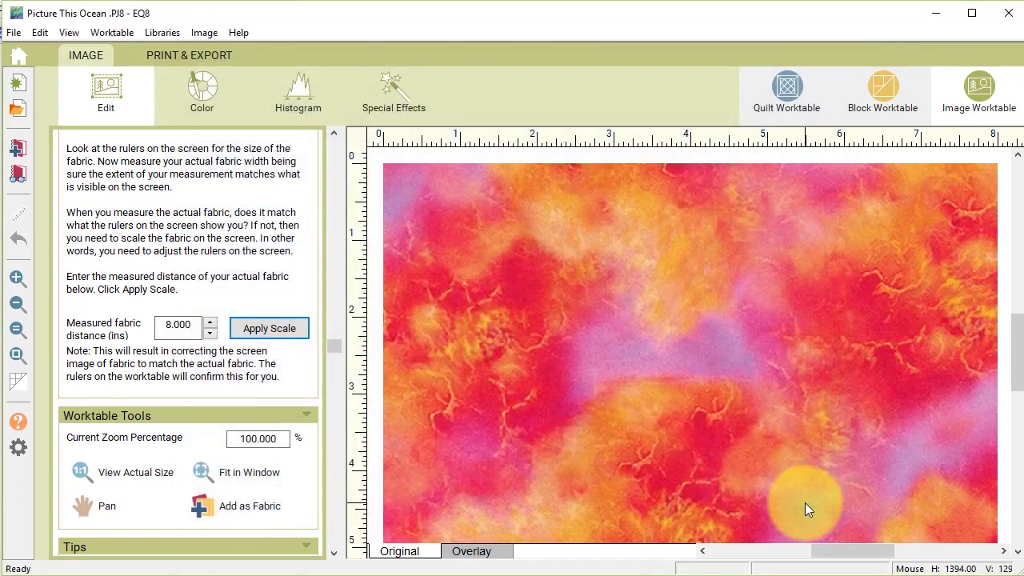
# Step: Switch to the Quilt Worktable and start a new quilt with the Horizontal layout style
pyautogui.click(788, 89)
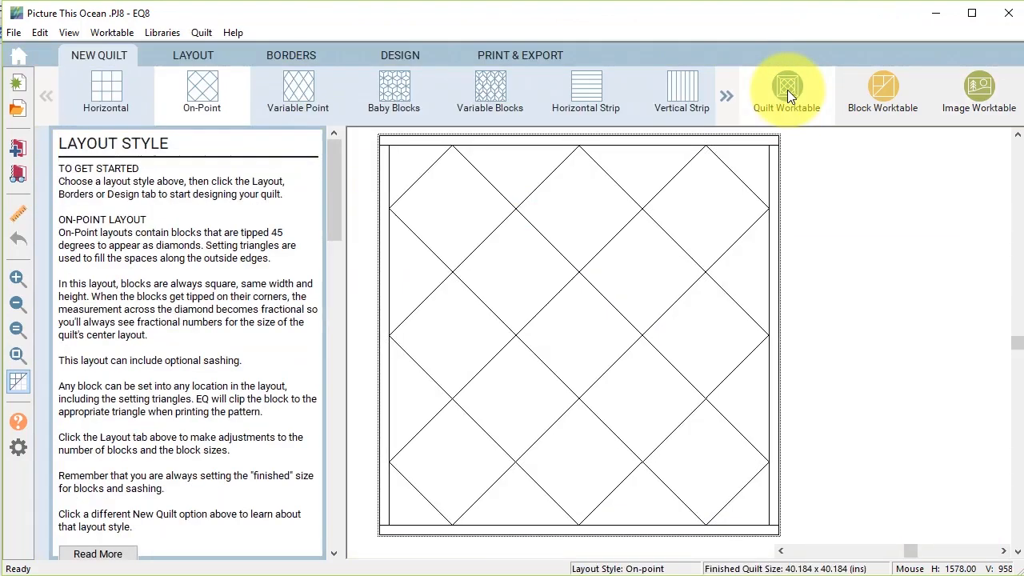
pyautogui.click(102, 55)
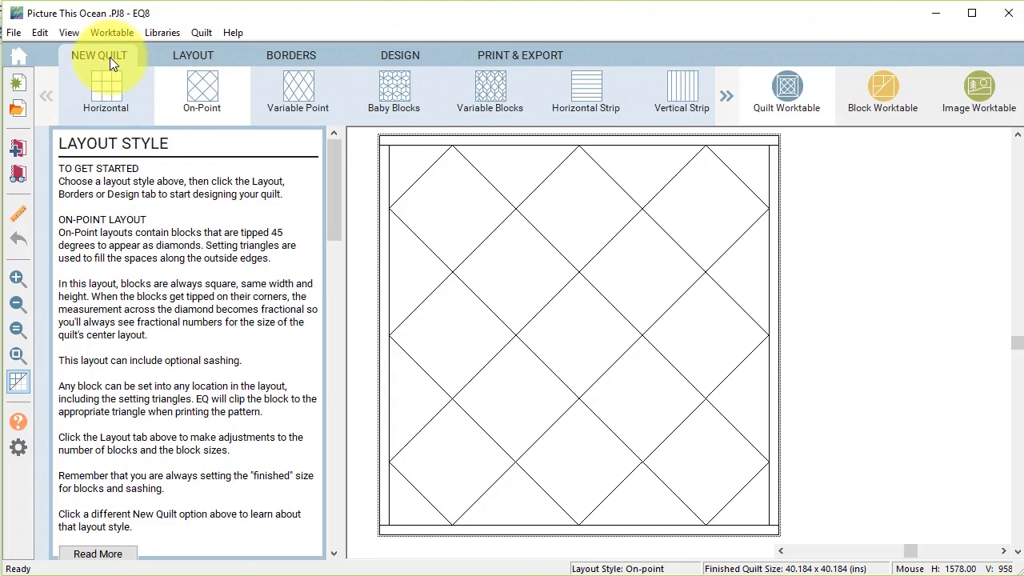
pyautogui.click(107, 84)
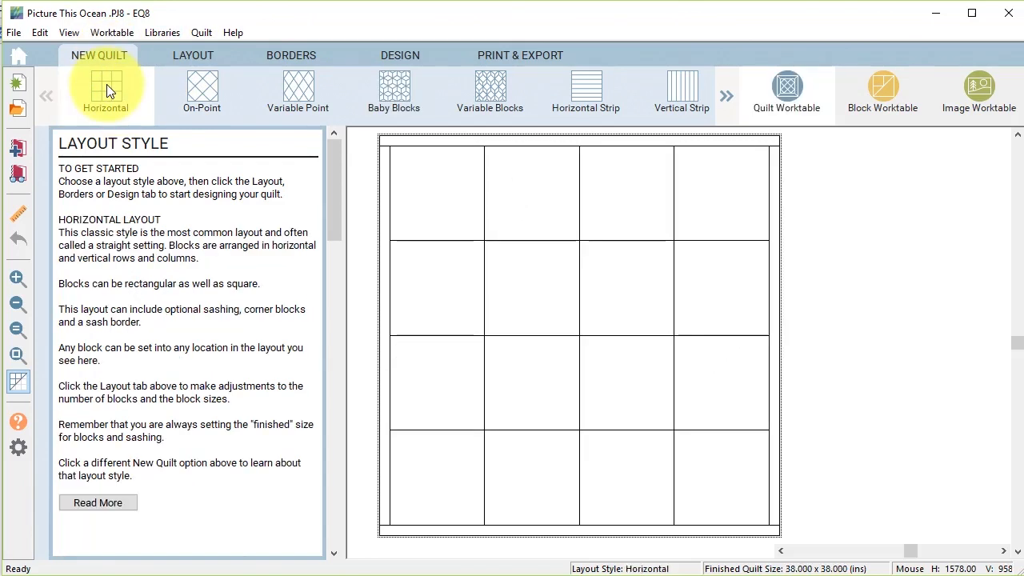
# Step: Set the quilt layout to 1 block horizontally and 1 block vertically
pyautogui.click(206, 55)
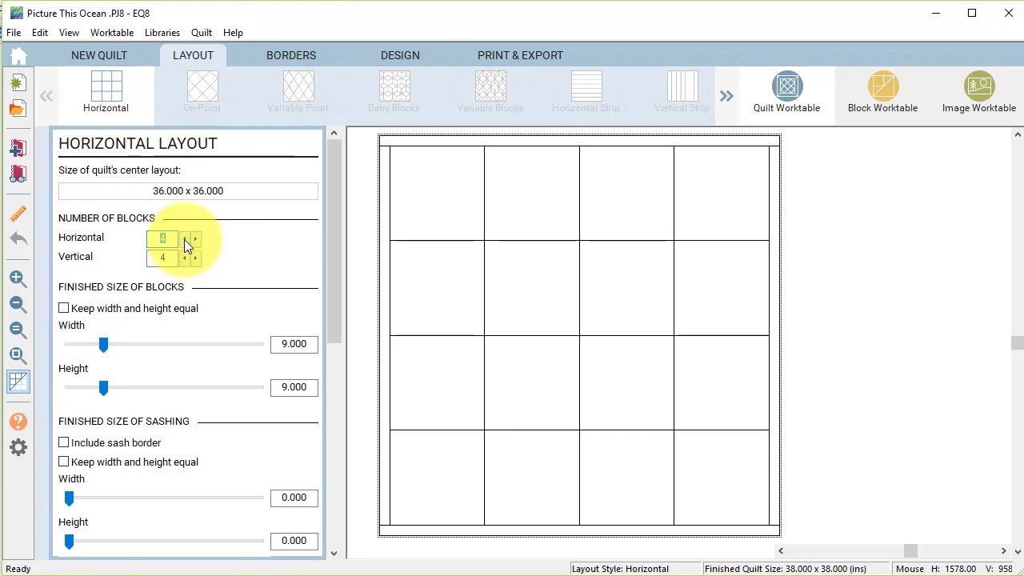
pyautogui.write('1')
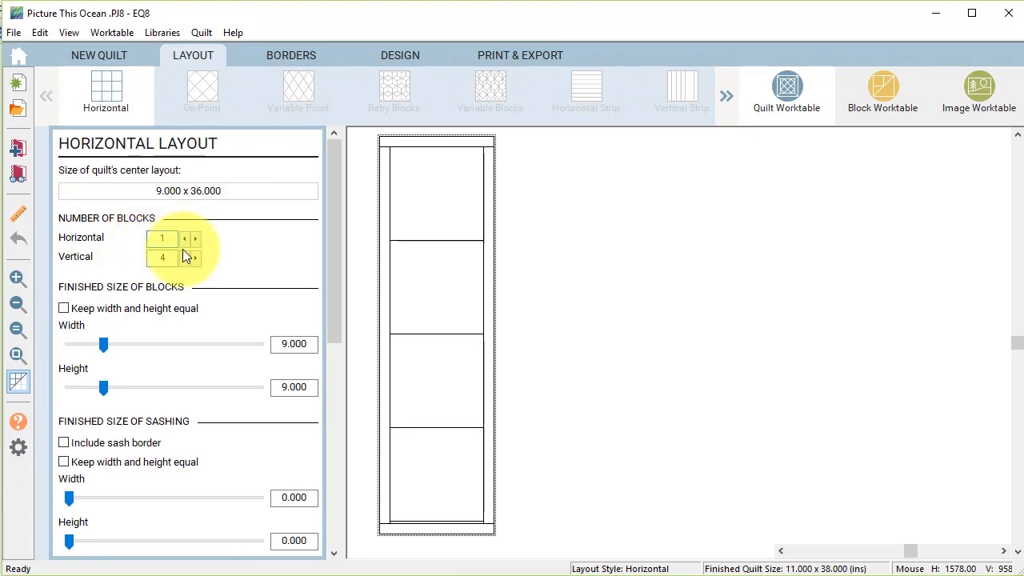
pyautogui.write('1')
pyautogui.press('Tab')
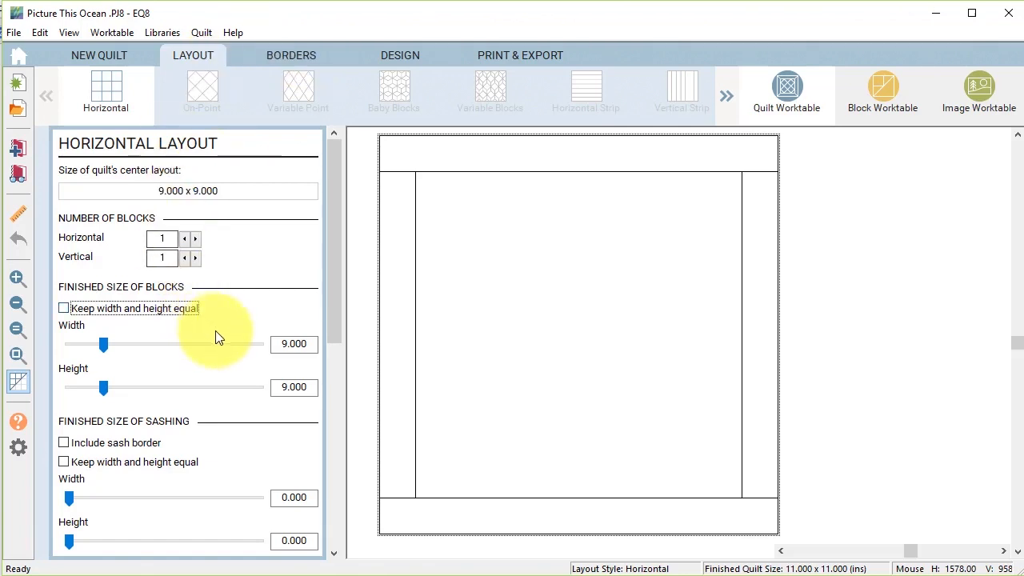
# Step: Set the finished size of the quilt's single block to 44 wide by 36 high
pyautogui.click(280, 343)
pyautogui.doubleClick(280, 343)
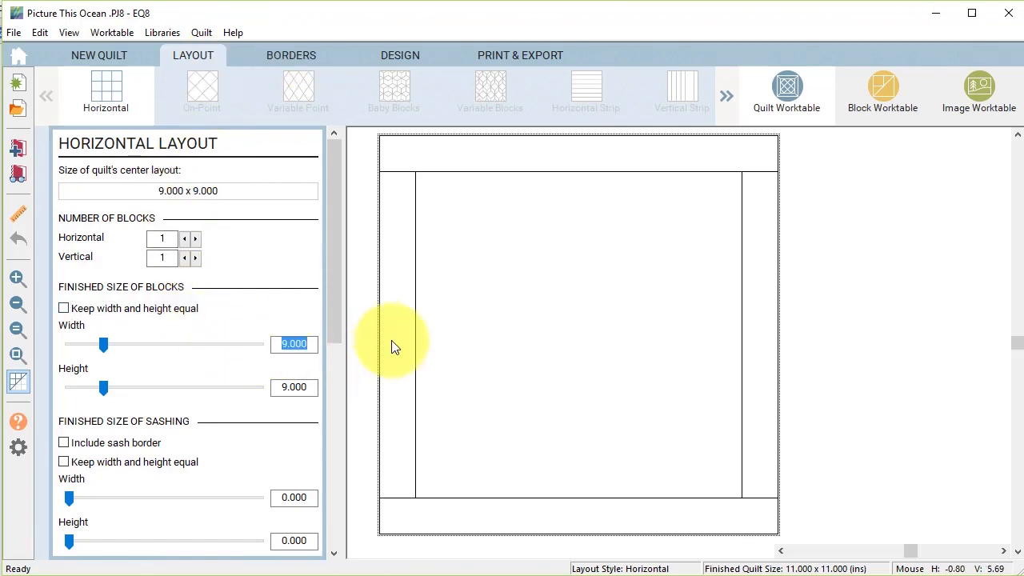
pyautogui.write('44')
pyautogui.press('Tab')
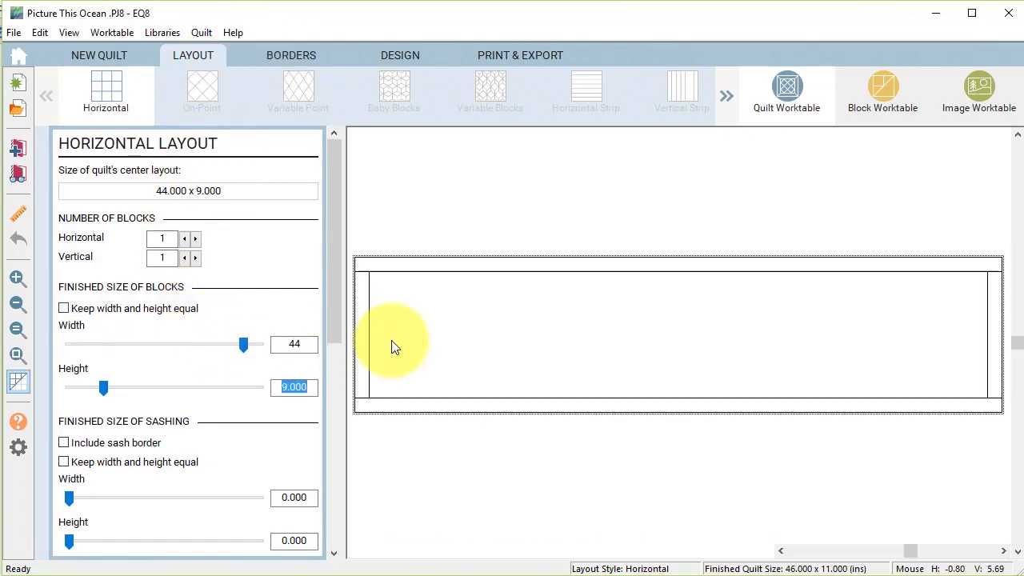
pyautogui.write('36')
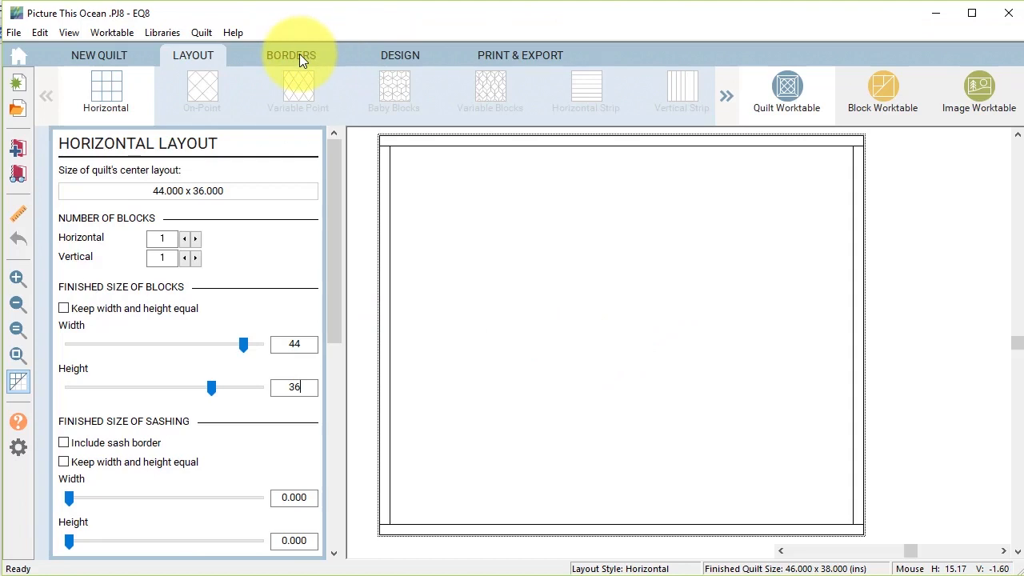
# Step: Place the Kaufman 44 x 36 panel photo in the quilt's center block
pyautogui.click(408, 56)
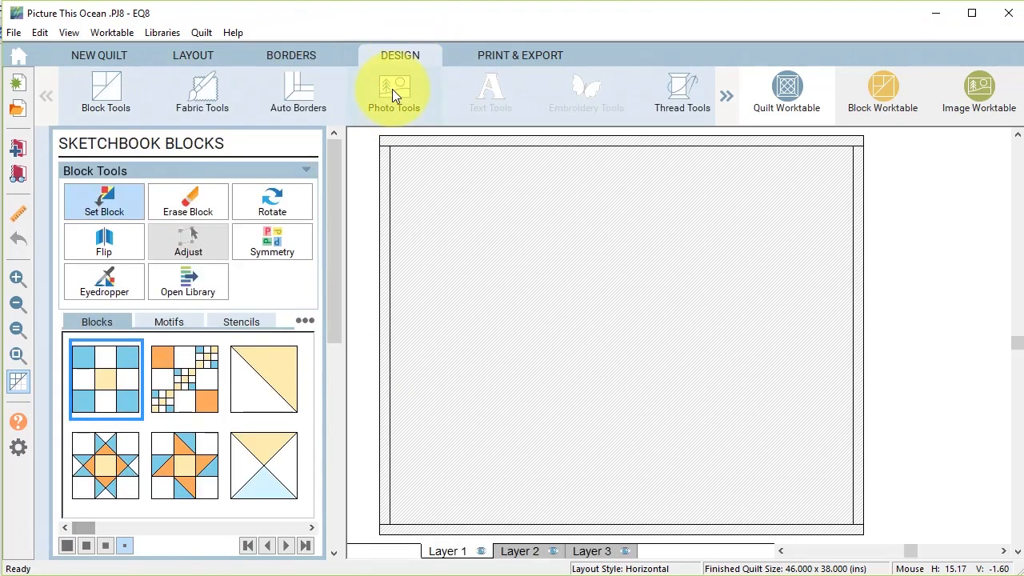
pyautogui.click(392, 88)
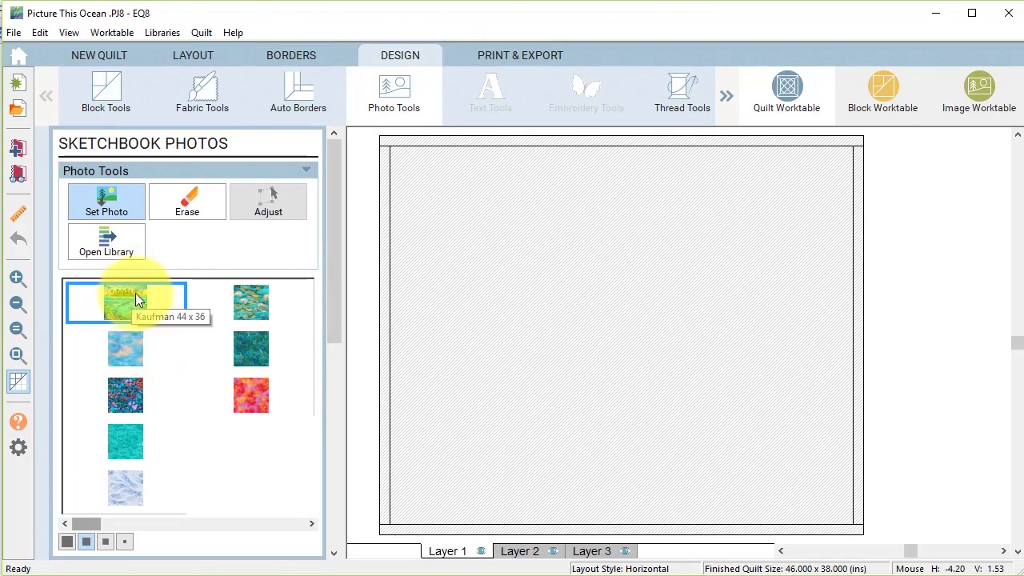
pyautogui.click(610, 262)
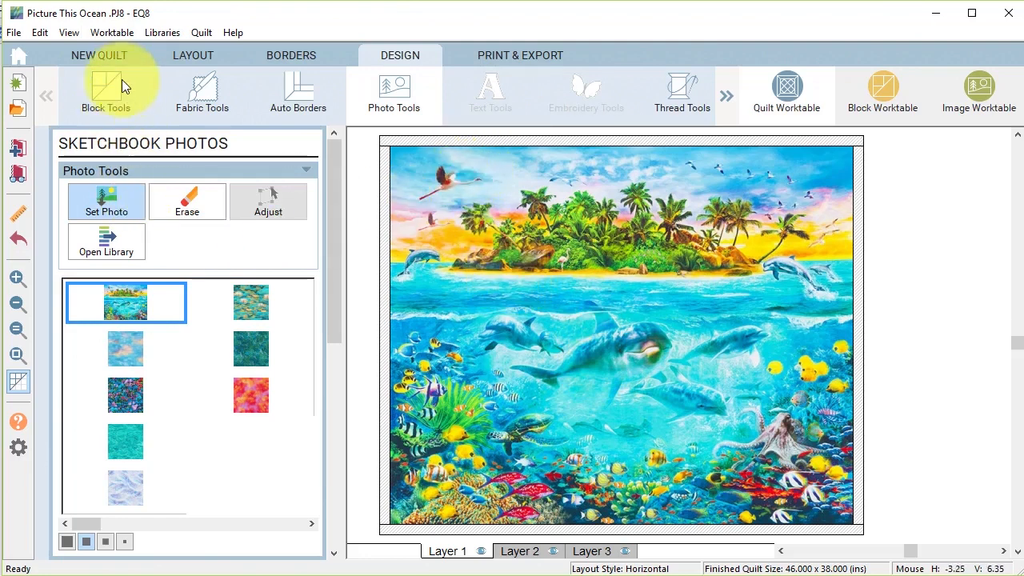
# Step: Search the block library's notecards for "monkey wrench" and add the first Monkey Wrench block found to the Sketchbook
pyautogui.click(107, 94)
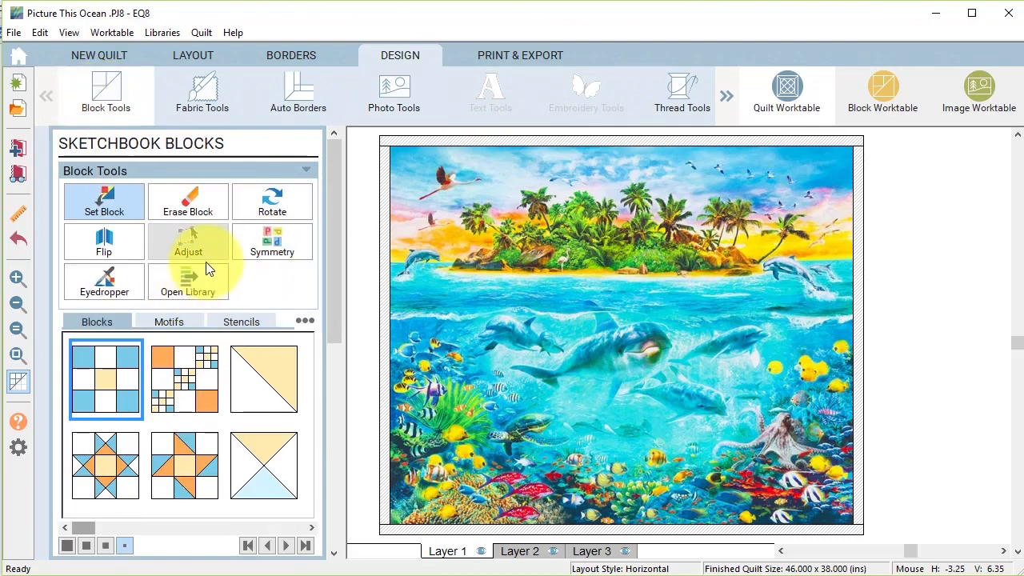
pyautogui.click(185, 279)
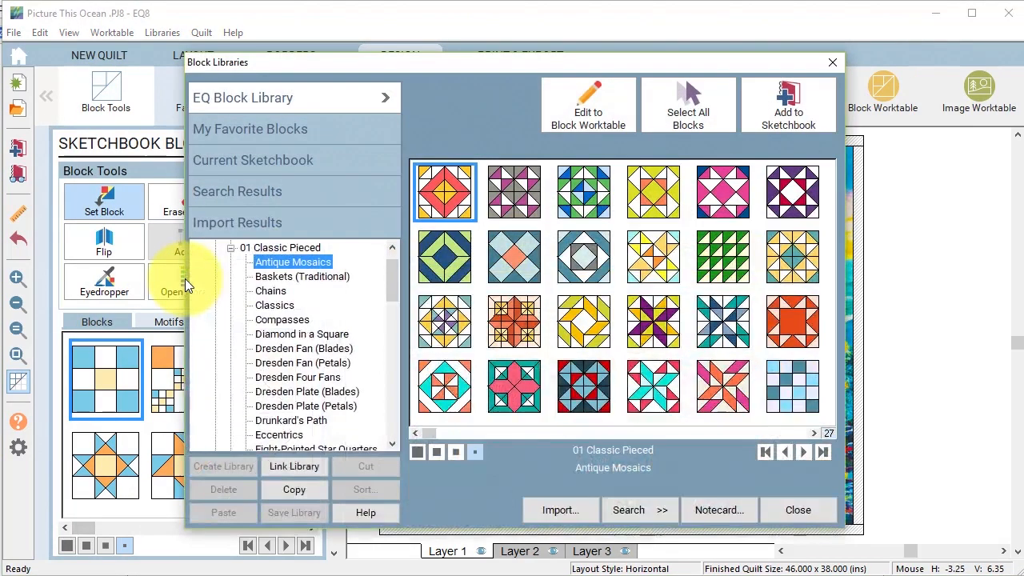
pyautogui.click(657, 511)
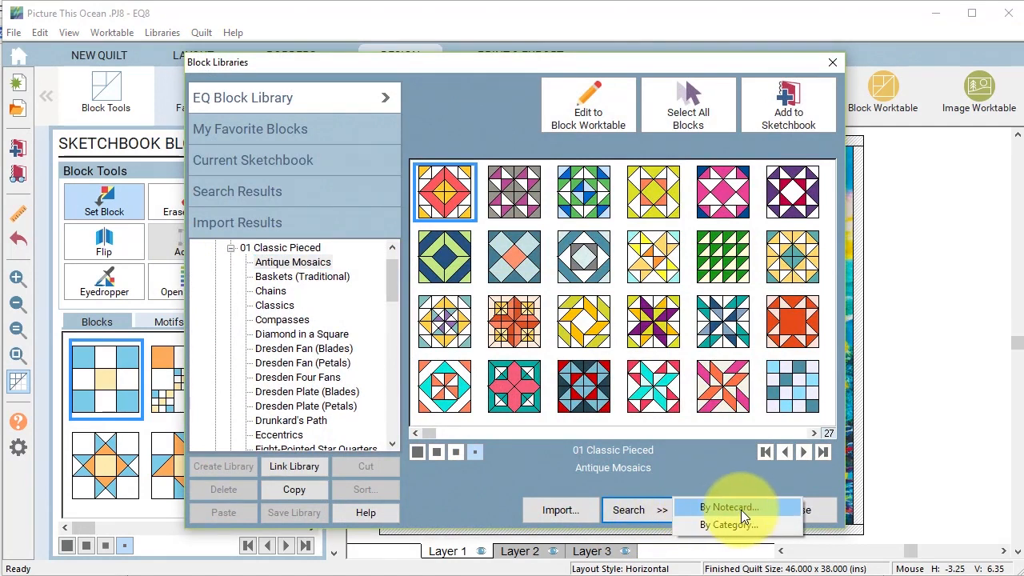
pyautogui.click(736, 507)
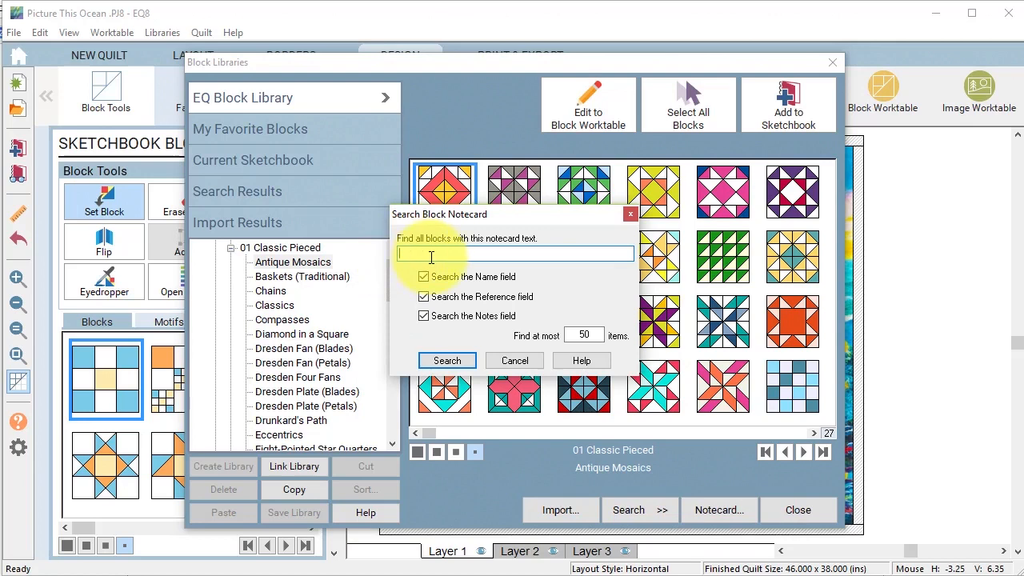
pyautogui.write('monkey wrench')
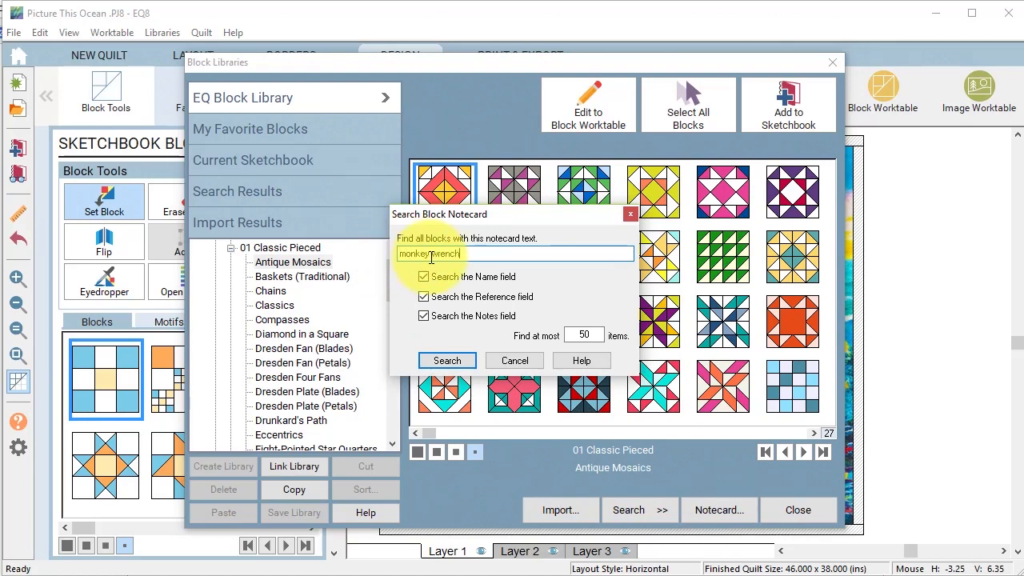
pyautogui.click(447, 361)
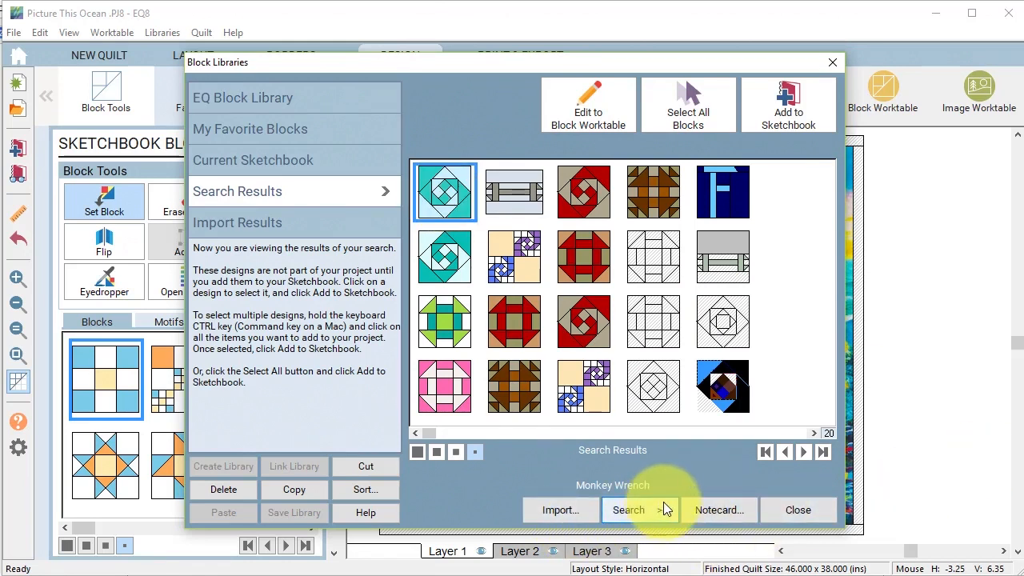
pyautogui.click(779, 104)
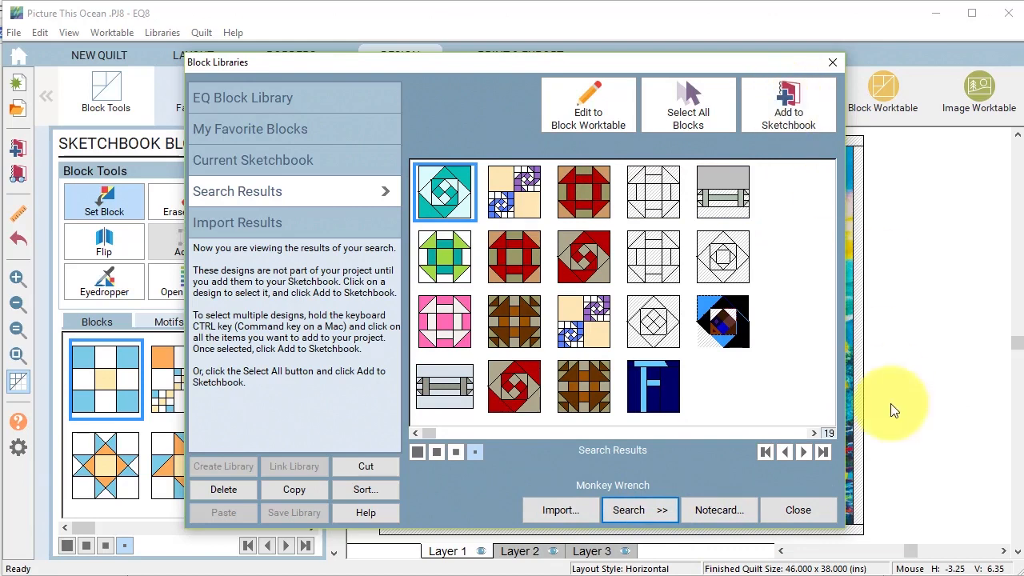
pyautogui.click(800, 509)
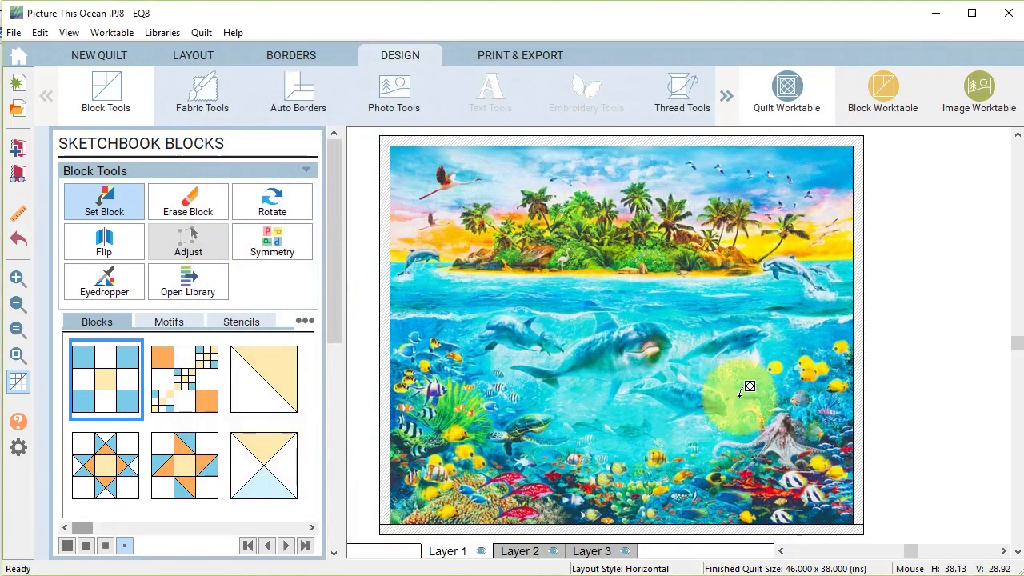
# Step: Change the first border's style to Tile Squares with 8 blocks horizontally
pyautogui.click(297, 53)
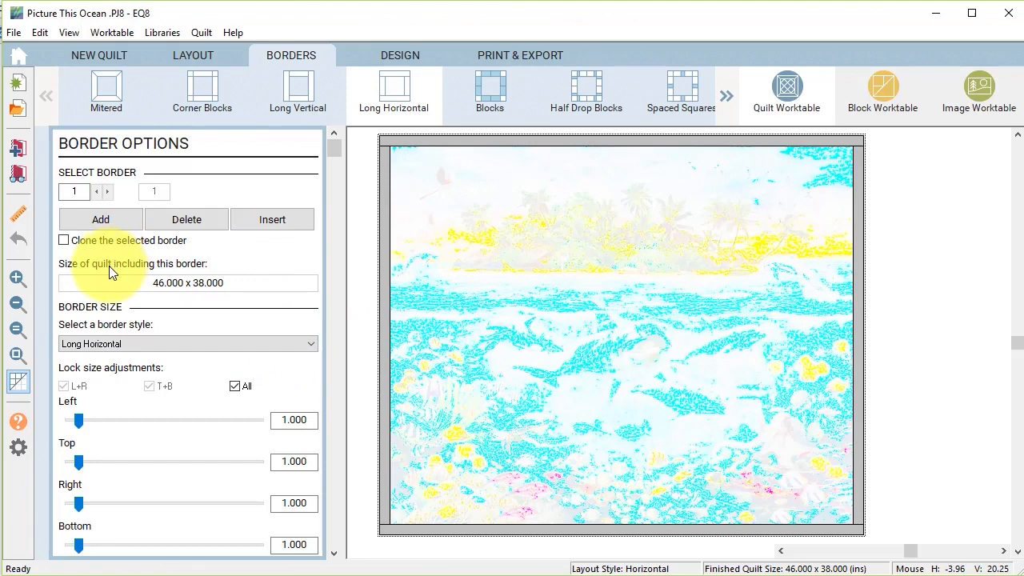
pyautogui.click(312, 346)
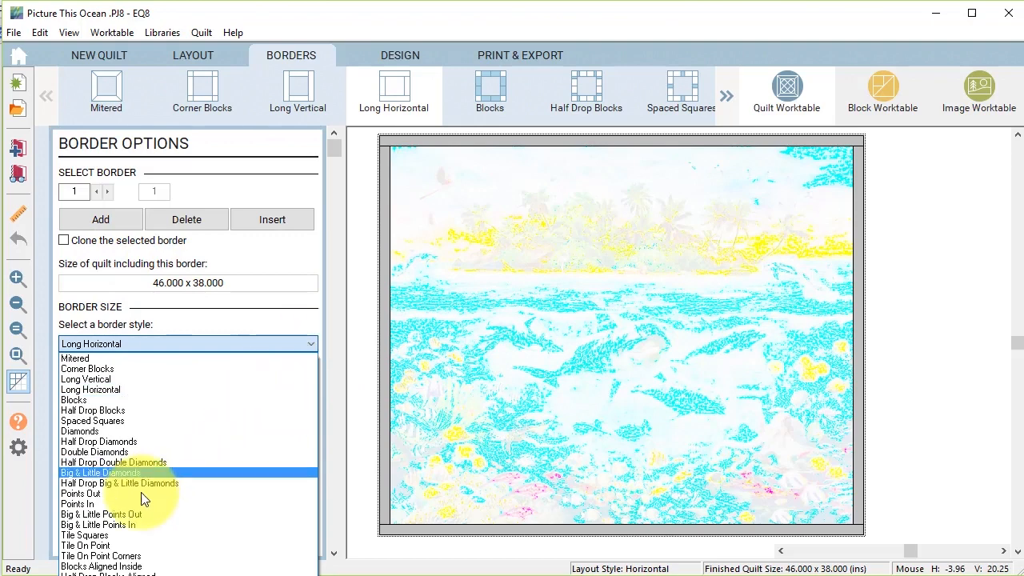
pyautogui.click(101, 537)
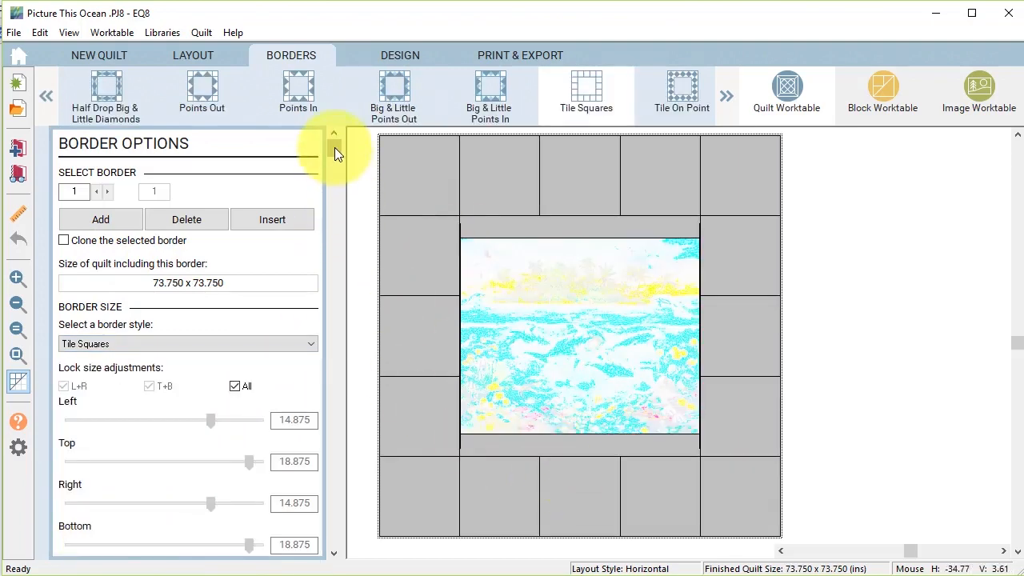
pyautogui.moveTo(336, 168); pyautogui.dragTo(336, 504)
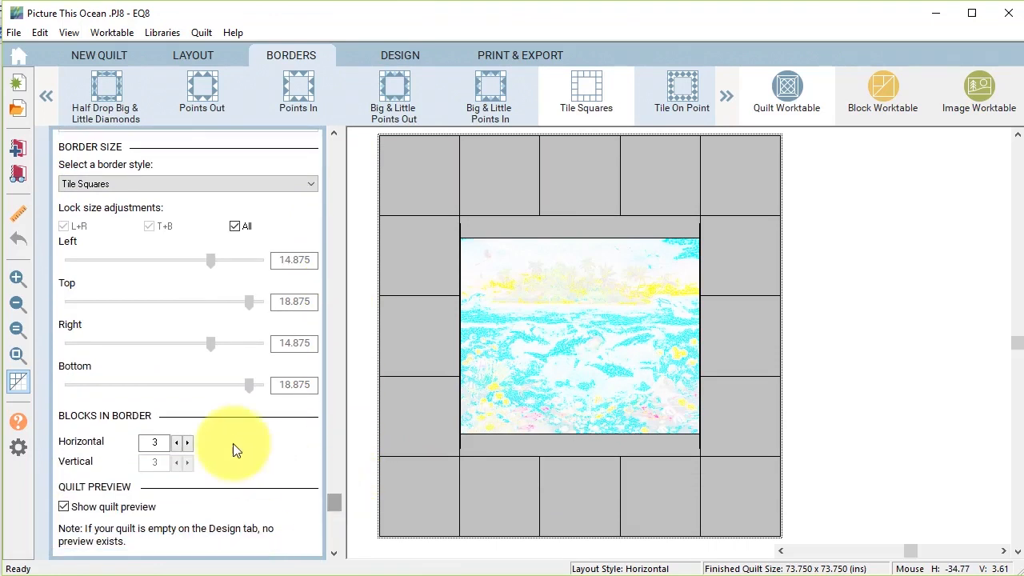
pyautogui.click(190, 442)
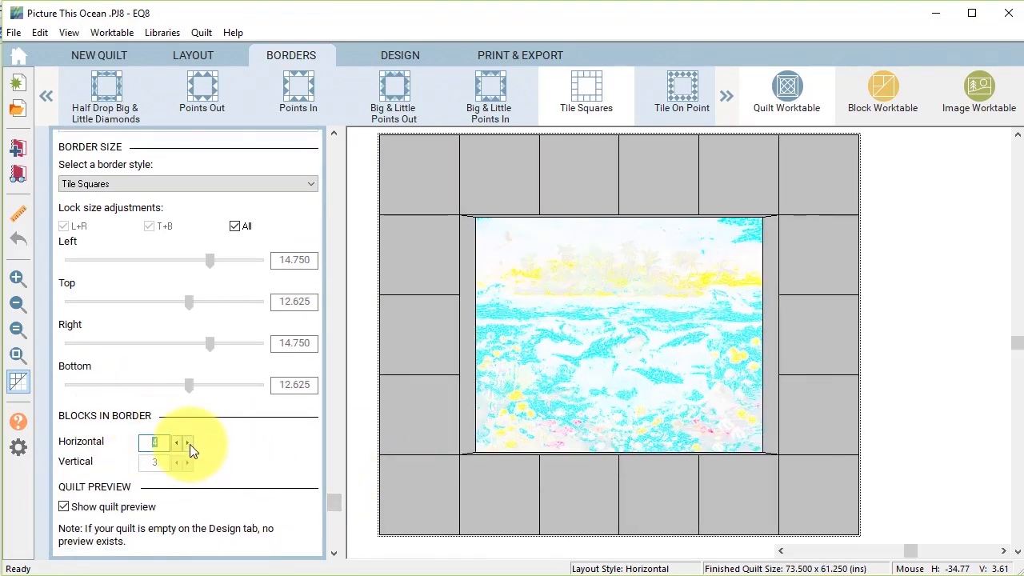
pyautogui.click(190, 444)
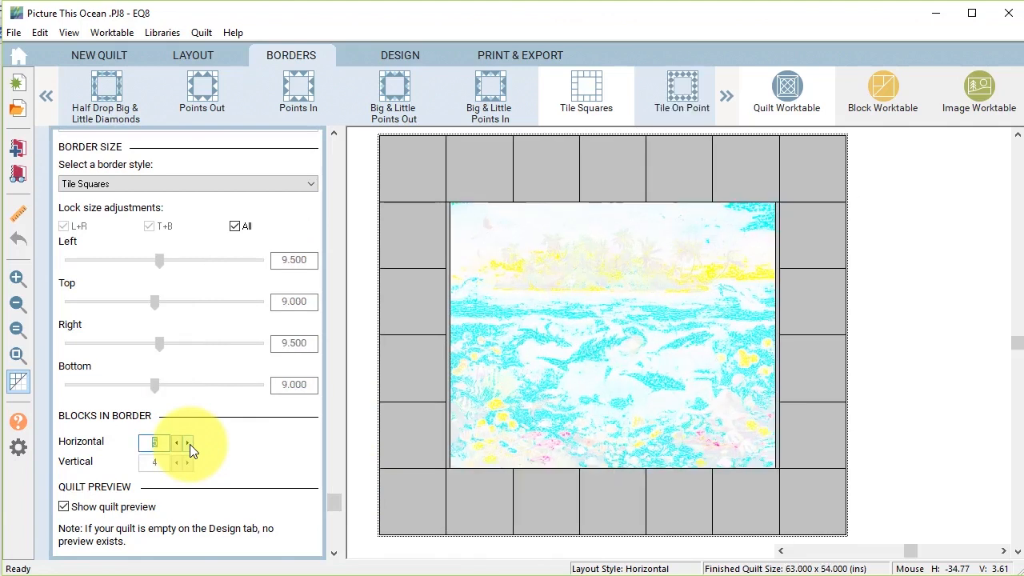
pyautogui.click(190, 444)
pyautogui.click(189, 445)
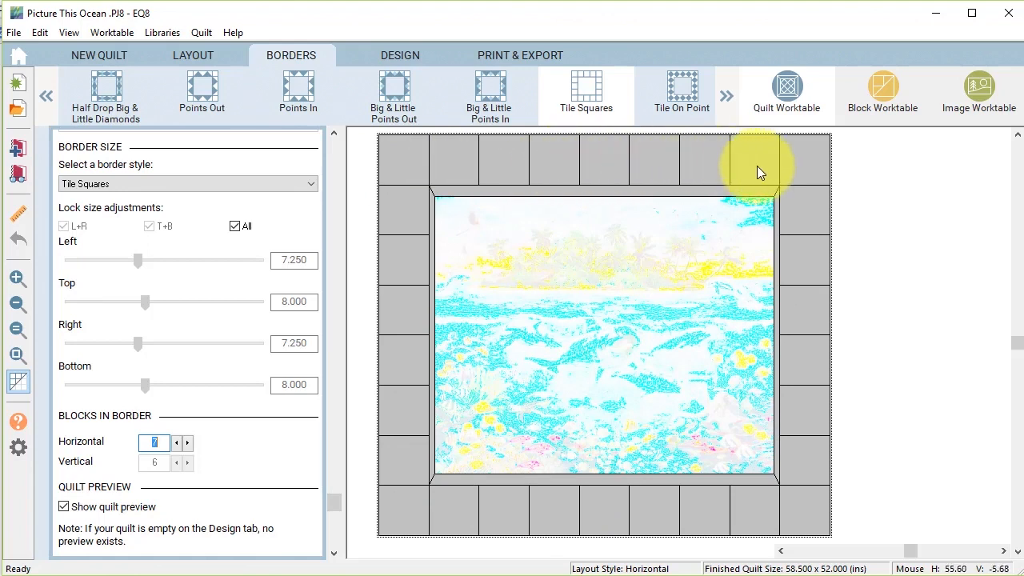
pyautogui.click(188, 444)
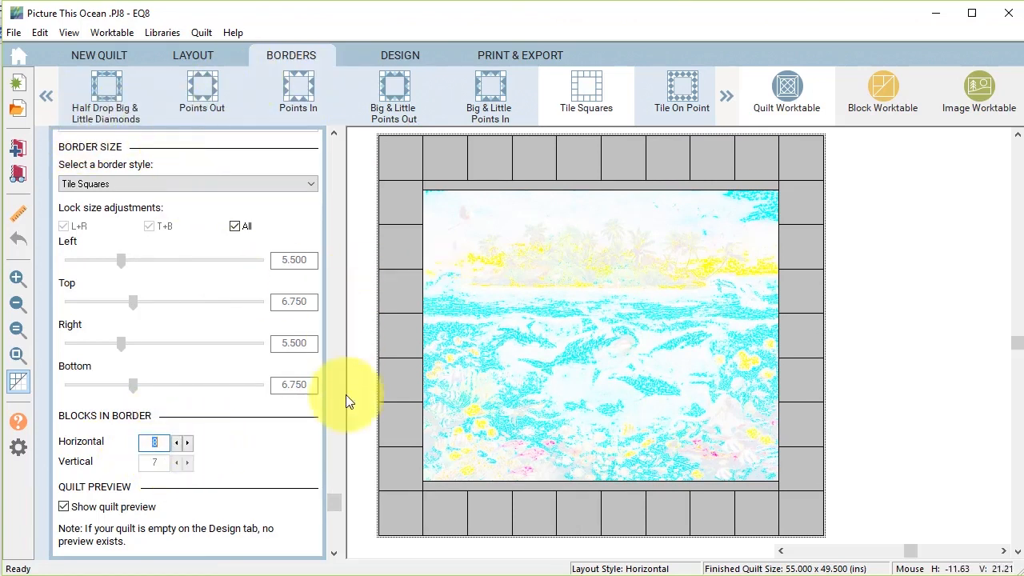
# Step: Add a second, Long Horizontal border around the quilt and set its width to 2.5 on all sides
pyautogui.moveTo(336, 496); pyautogui.dragTo(341, 148)
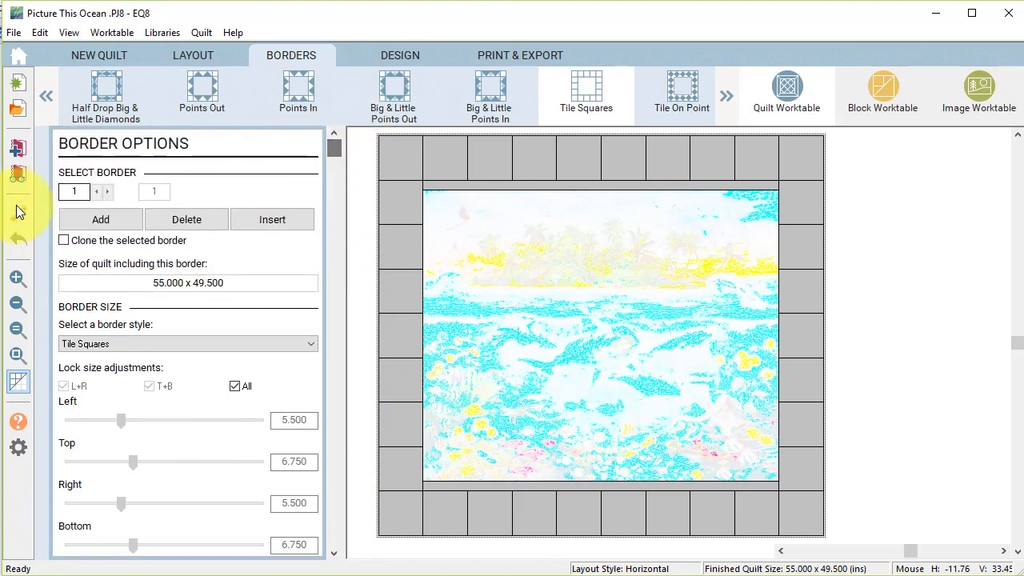
pyautogui.click(101, 222)
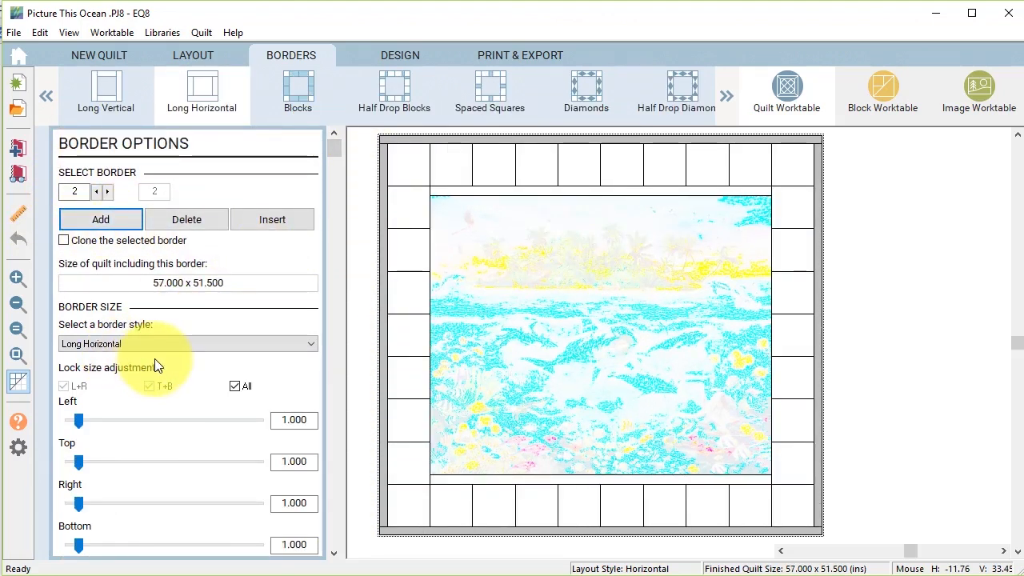
pyautogui.doubleClick(278, 421)
pyautogui.write('2.5')
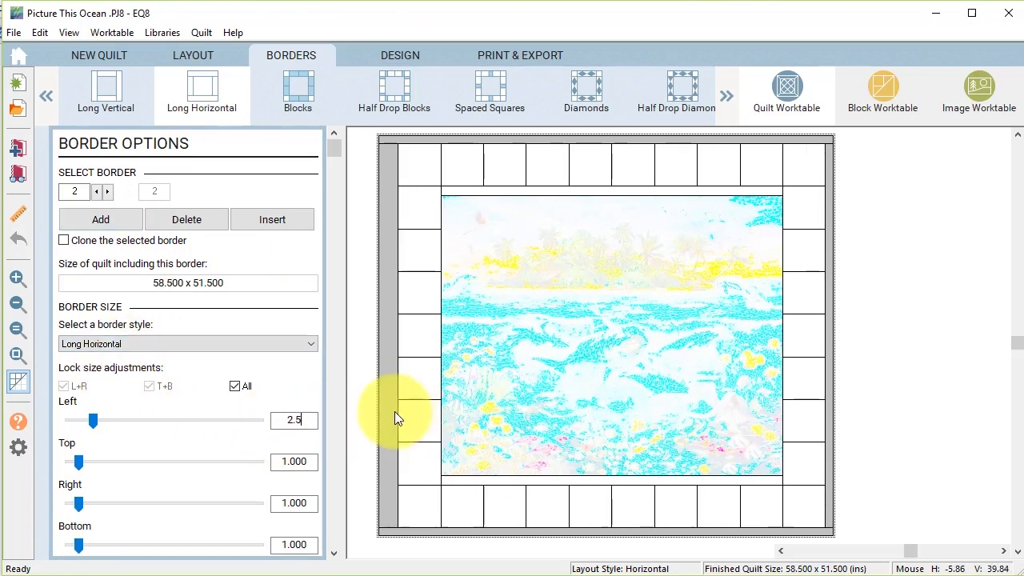
pyautogui.moveTo(94, 417); pyautogui.dragTo(92, 420)
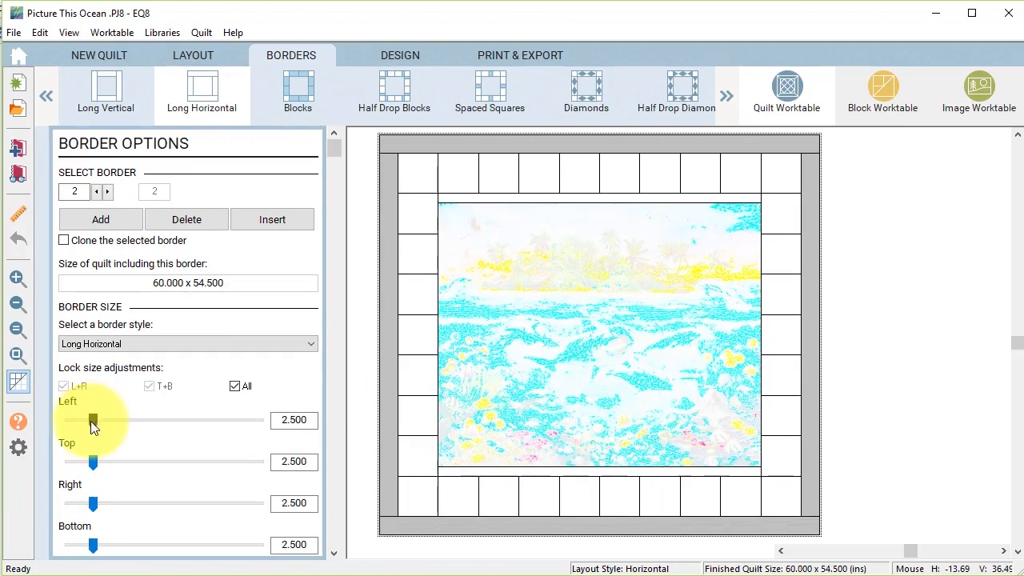
# Step: Fill the corners and all sides of the tiled border with the teal Monkey Wrench block
pyautogui.click(408, 56)
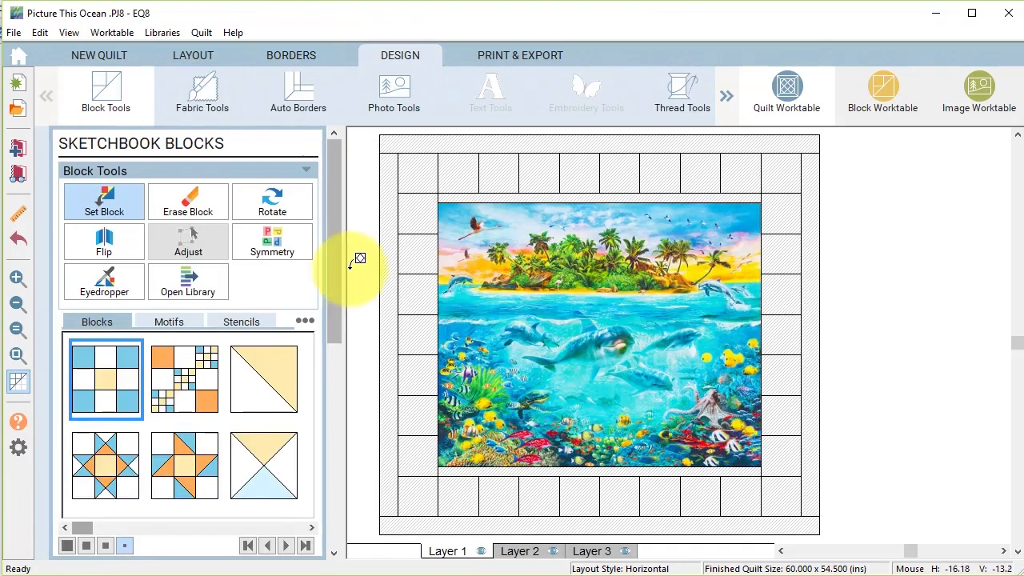
pyautogui.moveTo(82, 525); pyautogui.dragTo(311, 530)
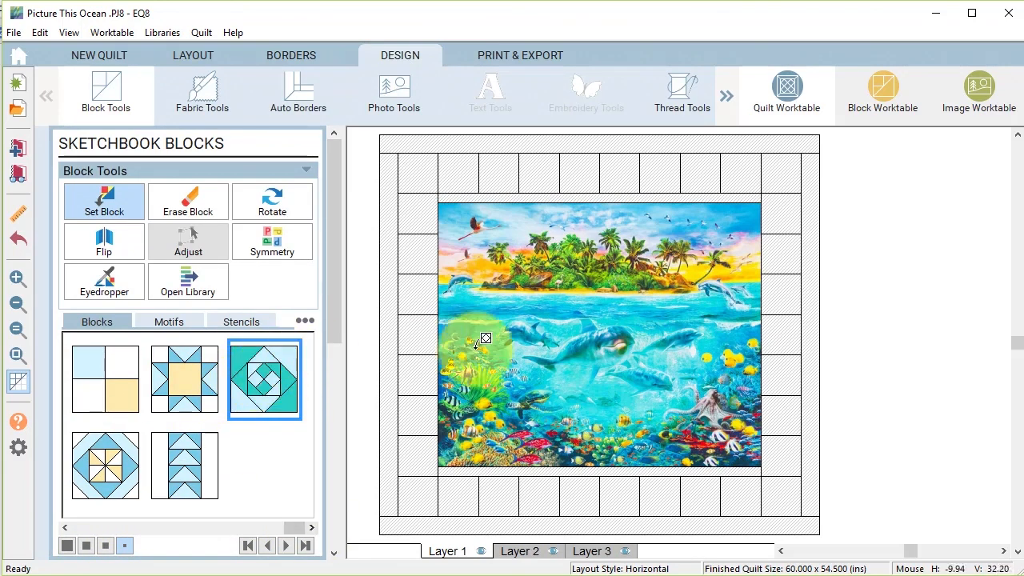
pyautogui.keyDown('ctrl'); pyautogui.click(422, 163); pyautogui.keyUp('ctrl')
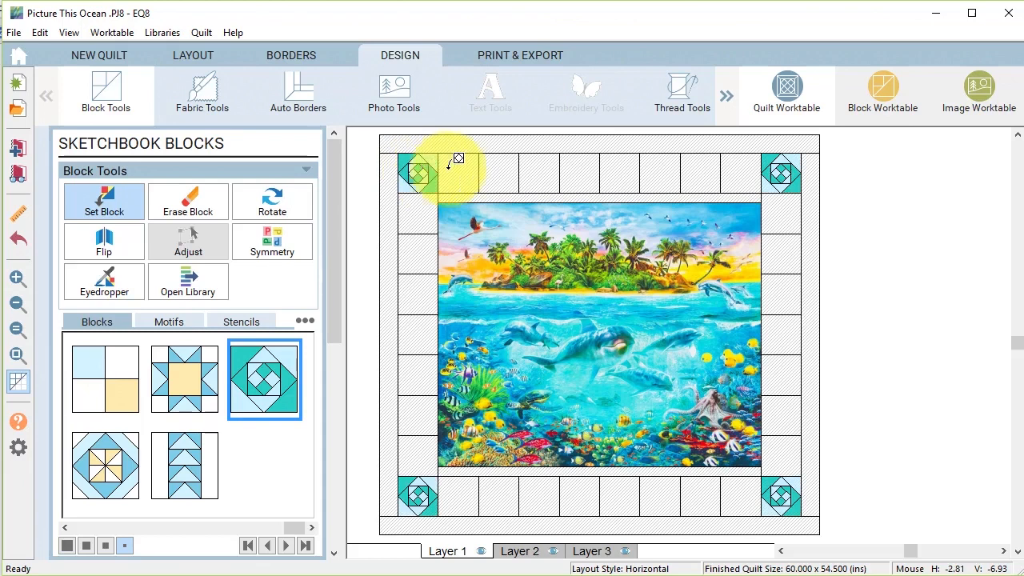
pyautogui.keyDown('ctrl'); pyautogui.click(472, 158); pyautogui.keyUp('ctrl')
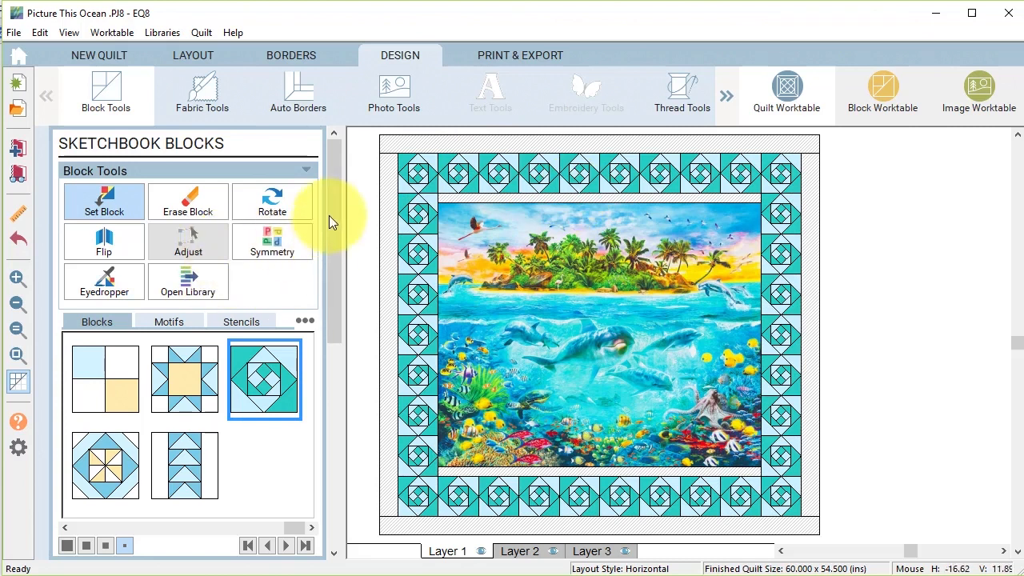
pyautogui.click(270, 212)
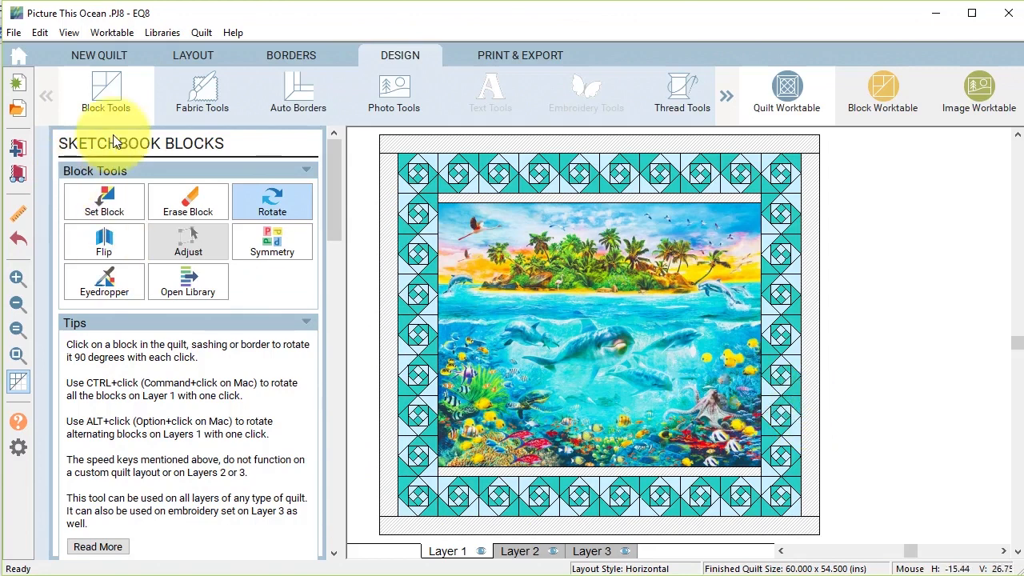
# Step: Color the whole outer border with the dark teal-green fabric near the end of the Sketchbook's fabrics
pyautogui.click(200, 94)
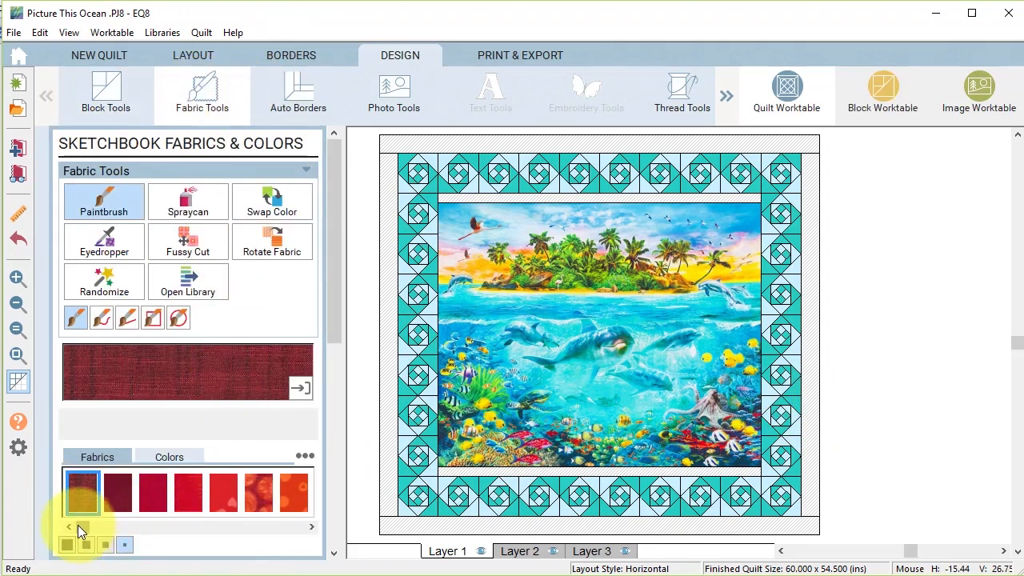
pyautogui.moveTo(78, 525); pyautogui.dragTo(309, 541)
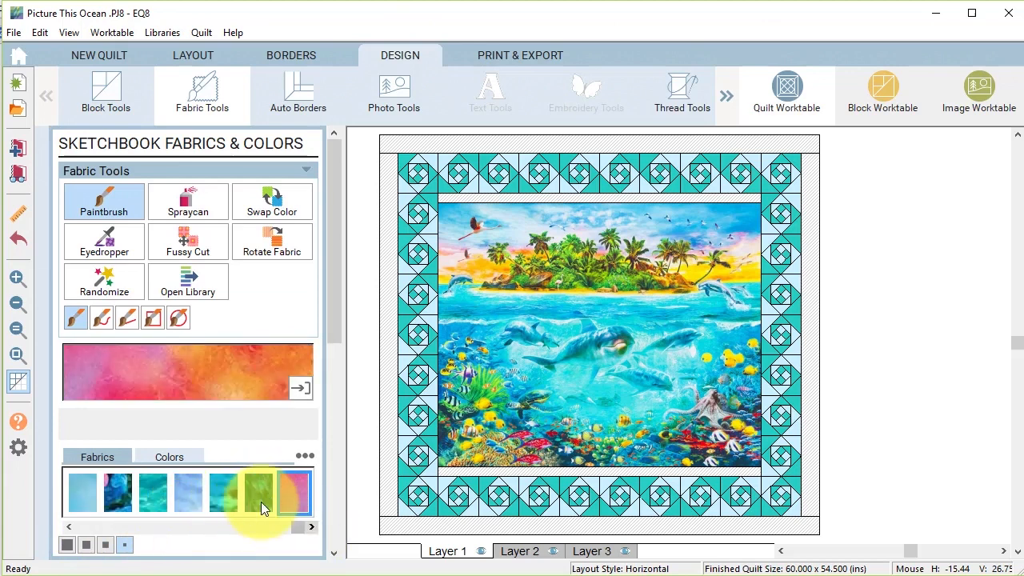
pyautogui.click(262, 496)
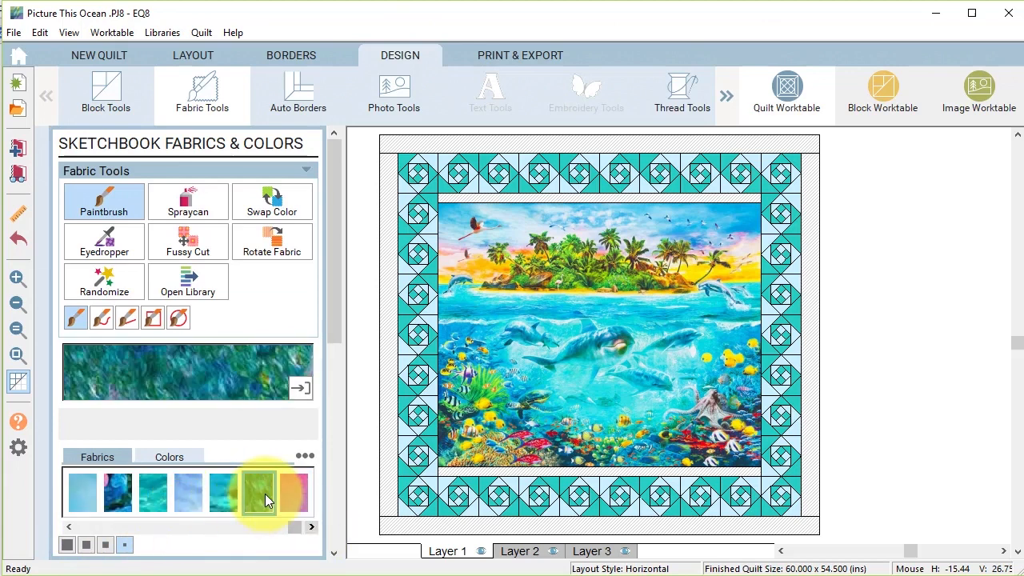
pyautogui.click(759, 141)
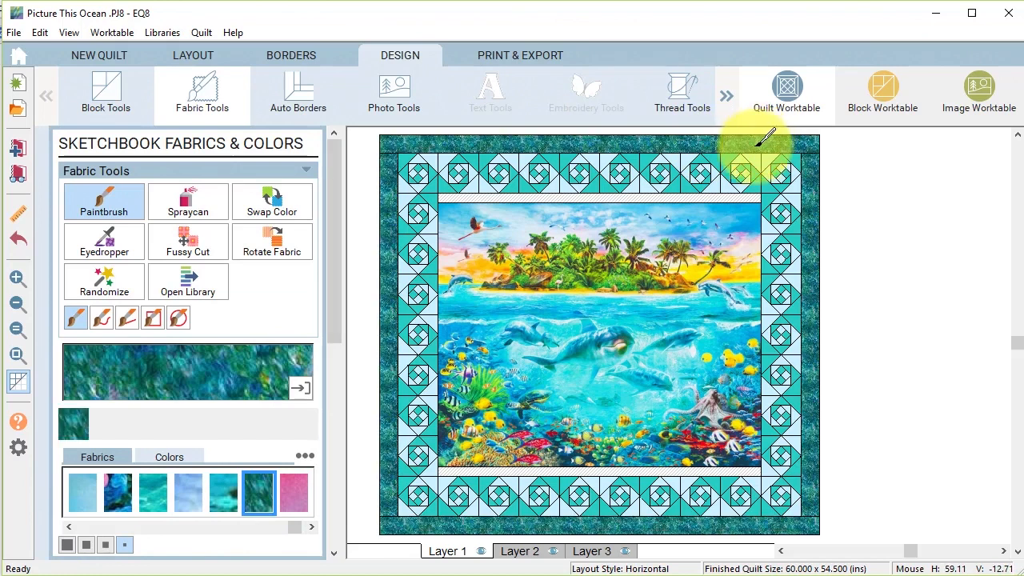
# Step: Color the strips above and below the panel with the dark teal-green fabric and swap the blocks' teal for that same fabric
pyautogui.click(737, 199)
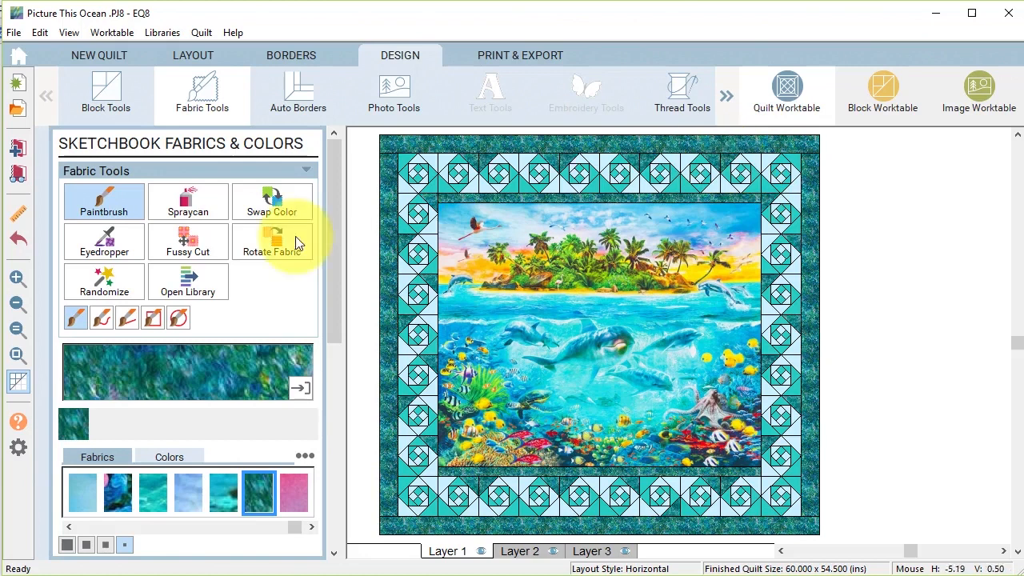
pyautogui.click(271, 200)
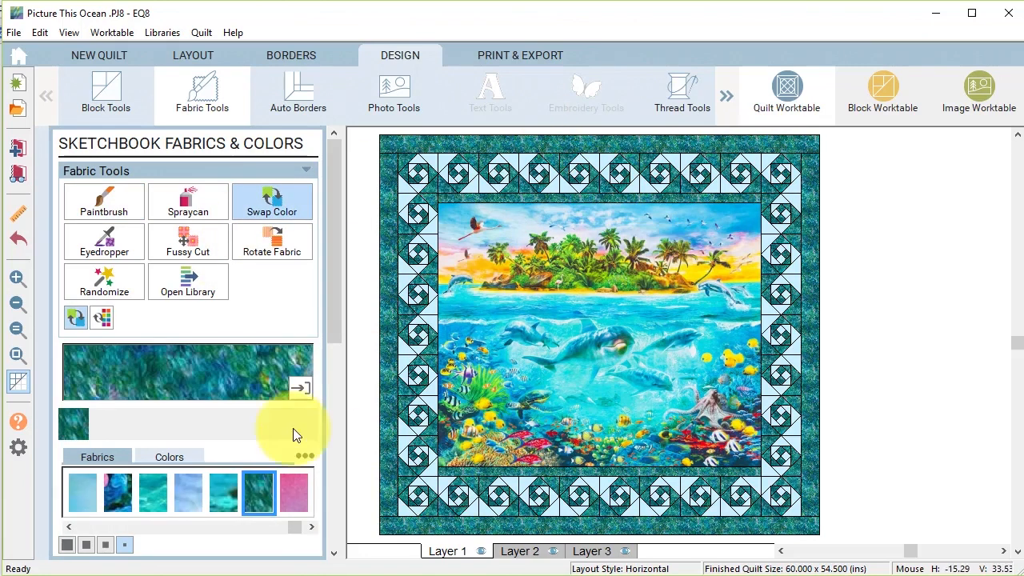
# Step: Swap the pale blue in the Monkey Wrench blocks for the lavender-blue fabric and add the quilt to the Sketchbook
pyautogui.click(188, 493)
pyautogui.click(408, 206)
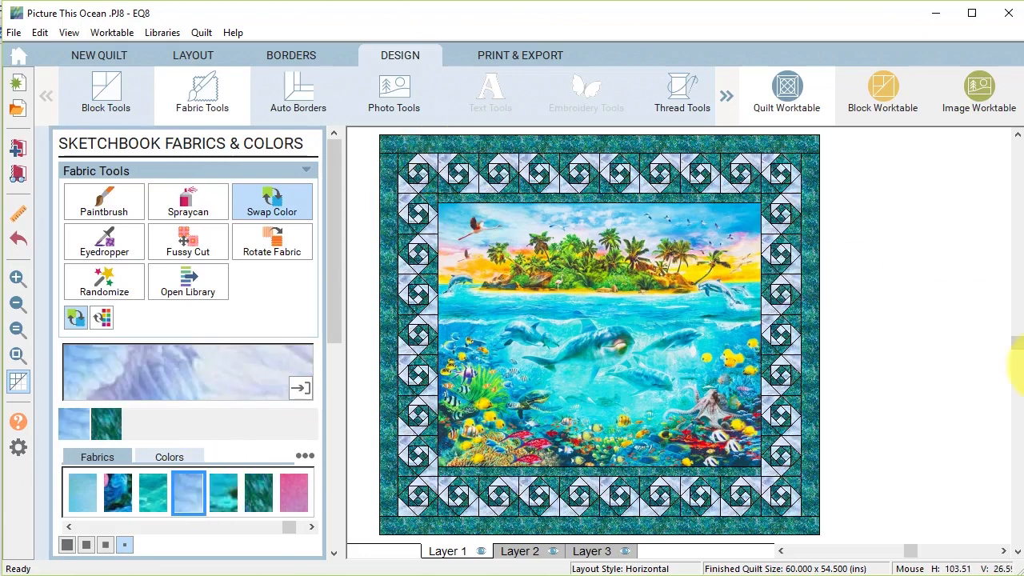
pyautogui.click(17, 154)
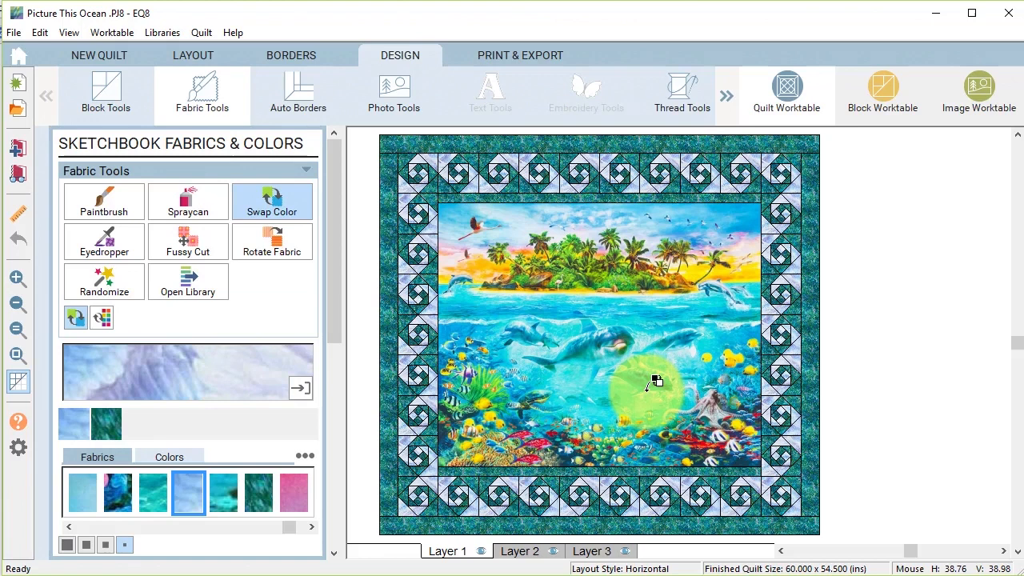
# Step: Start a new Horizontal layout quilt with 4 blocks horizontally and 2 blocks vertically
pyautogui.click(100, 58)
pyautogui.click(107, 85)
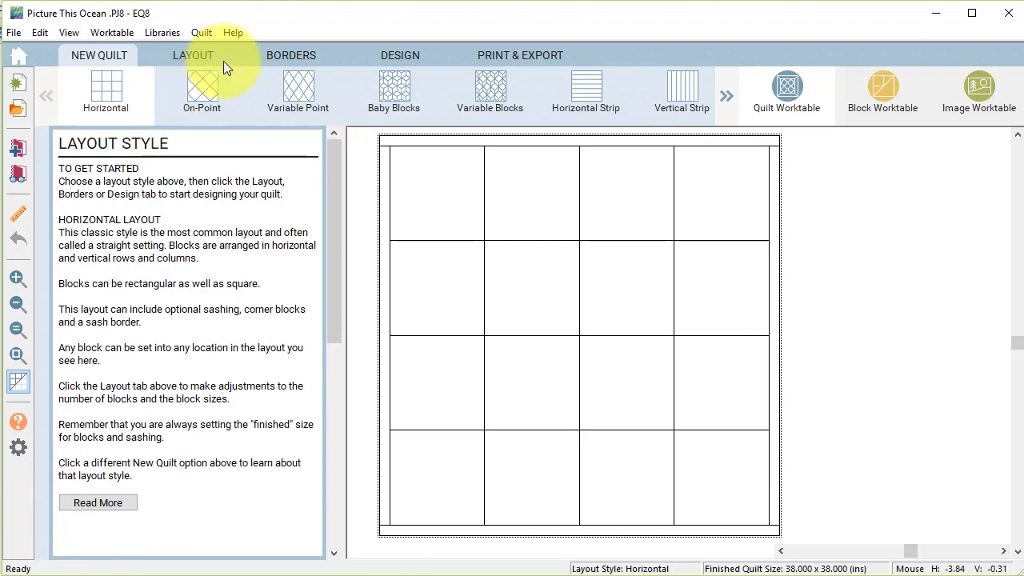
pyautogui.click(204, 55)
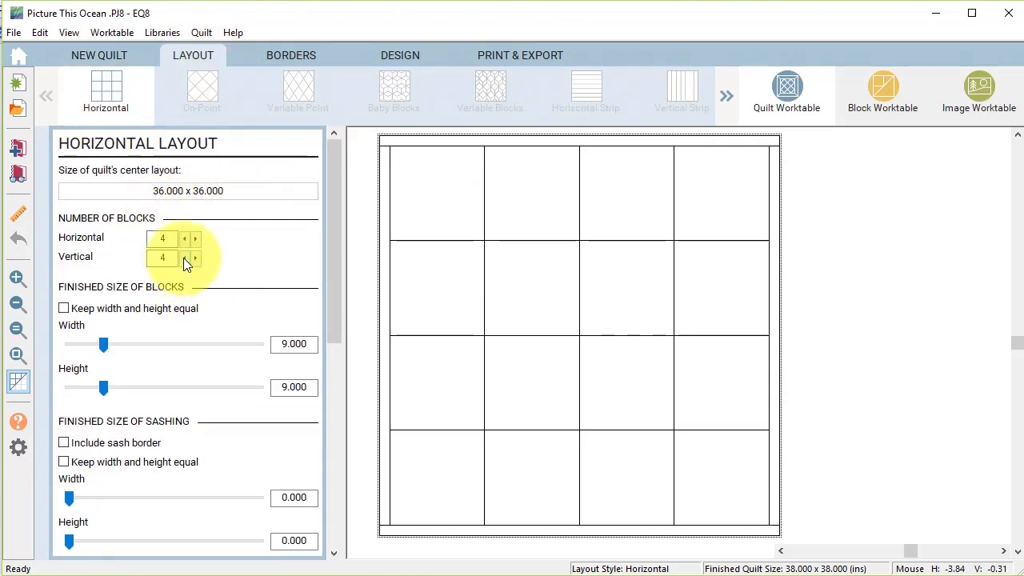
pyautogui.click(184, 258)
pyautogui.click(185, 257)
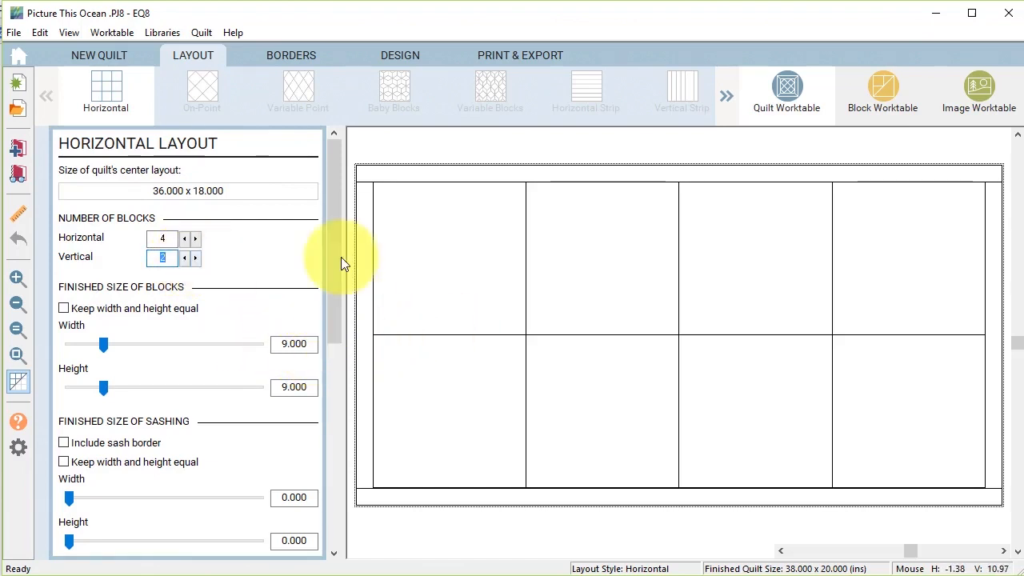
# Step: Set the first Long Horizontal border's width to 2.125 on all sides
pyautogui.click(297, 60)
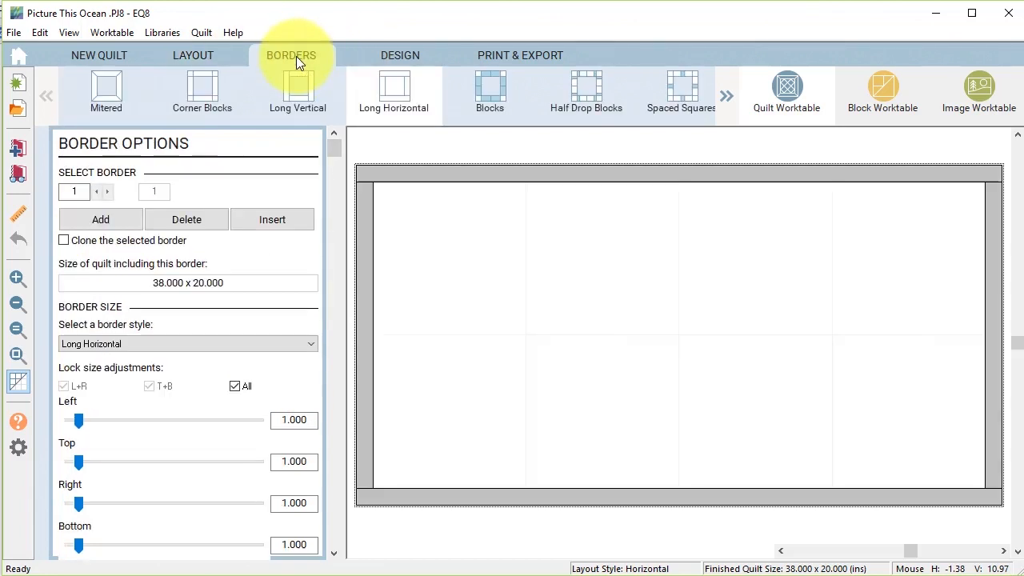
pyautogui.doubleClick(276, 421)
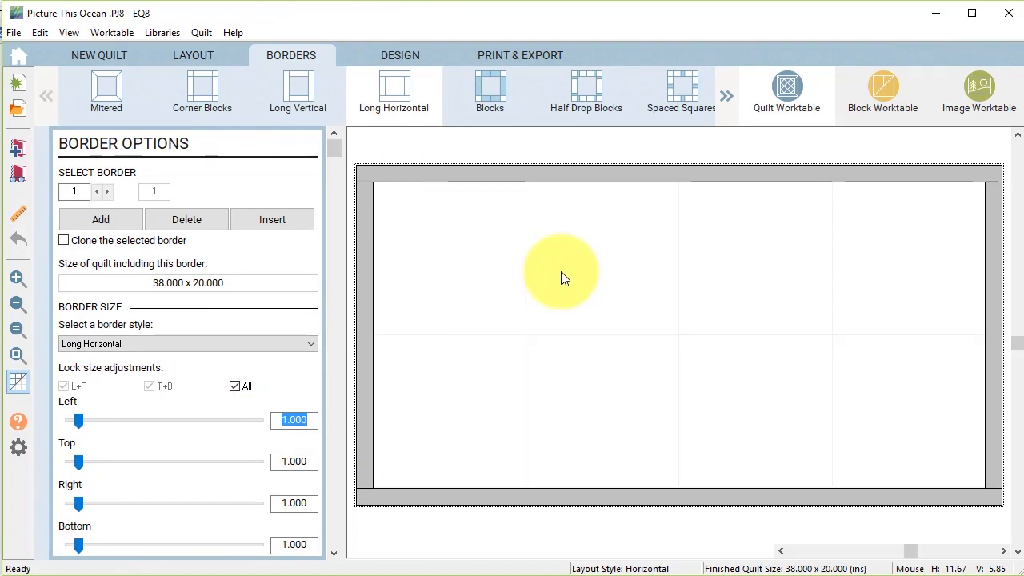
pyautogui.write('2')
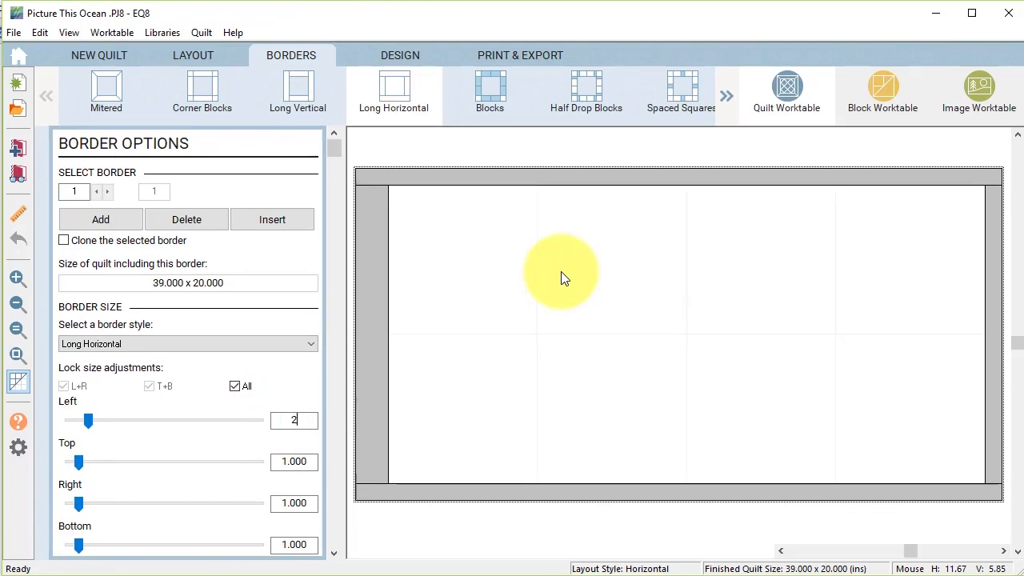
pyautogui.click(87, 421)
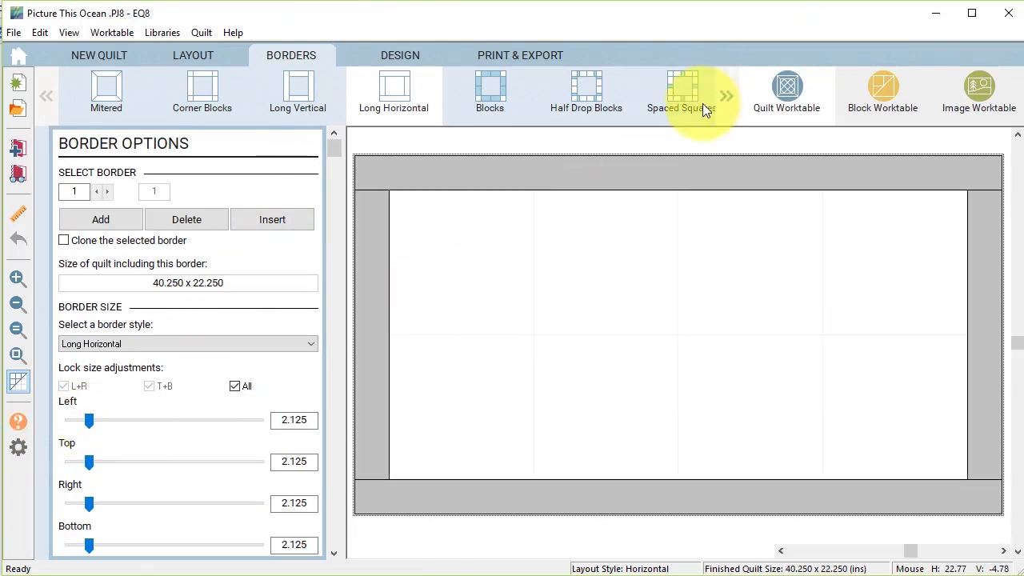
# Step: Add a second Long Horizontal border and set its width to 3.125 on all sides
pyautogui.click(83, 221)
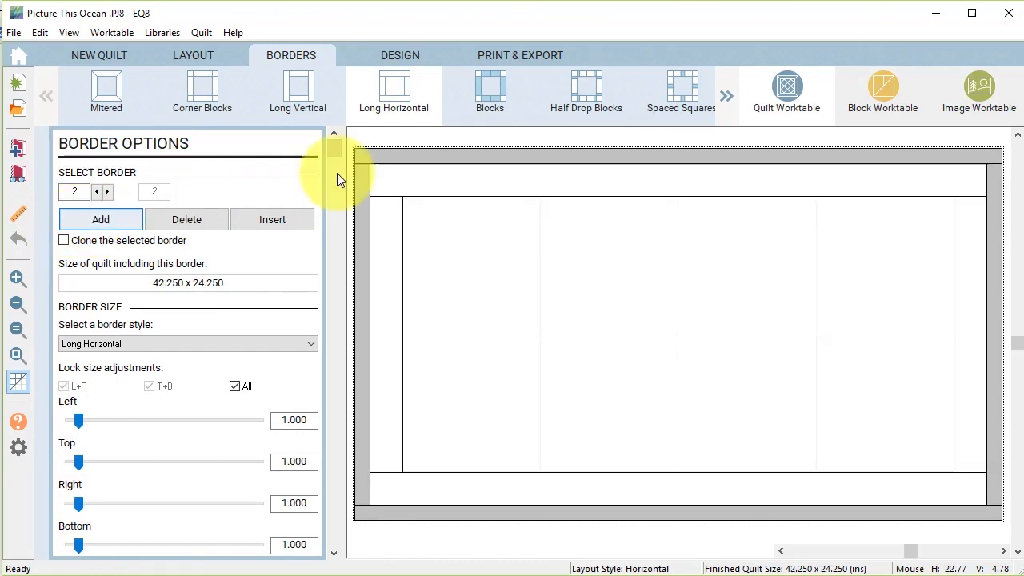
pyautogui.doubleClick(281, 420)
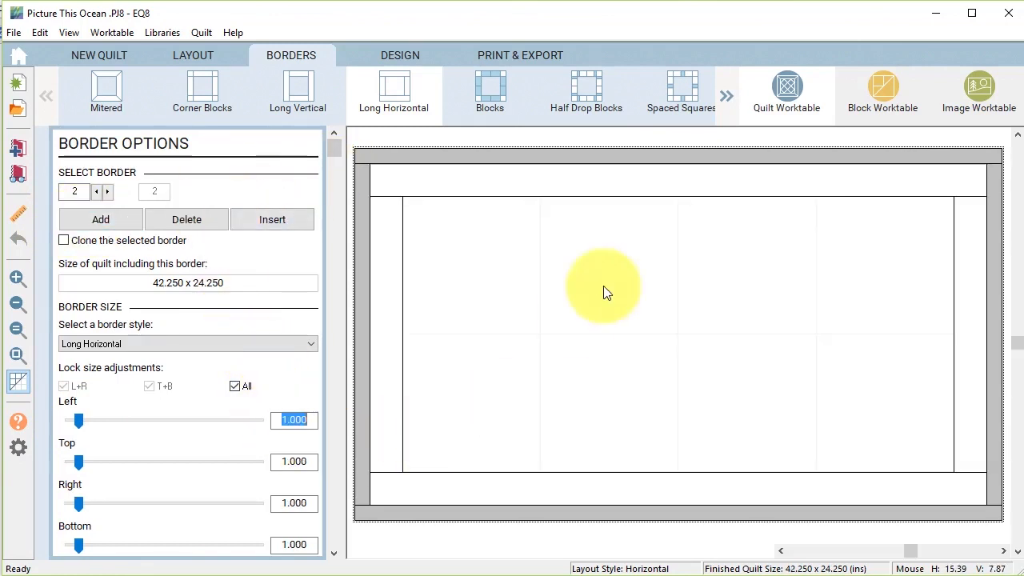
pyautogui.write('3')
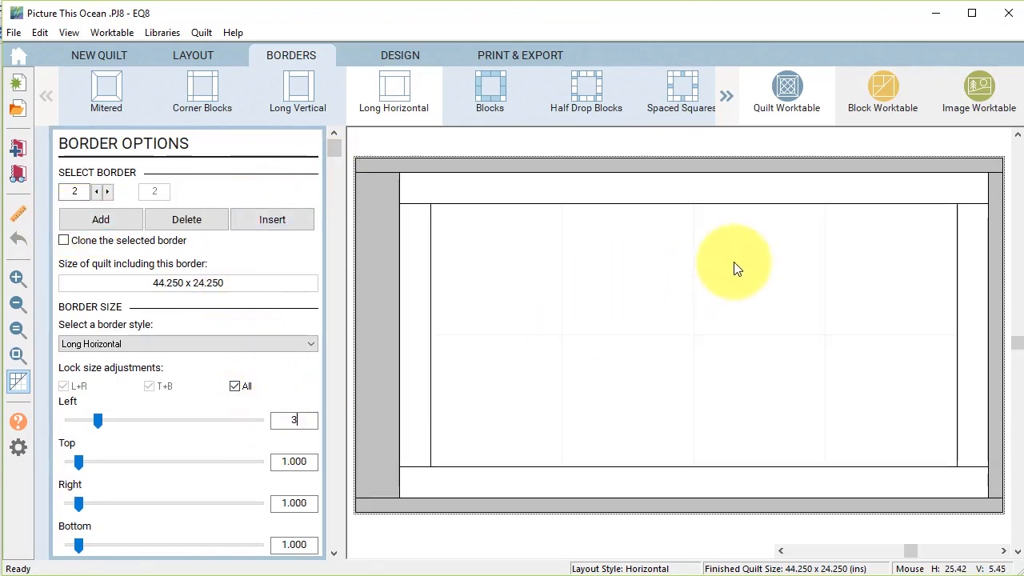
pyautogui.click(96, 417)
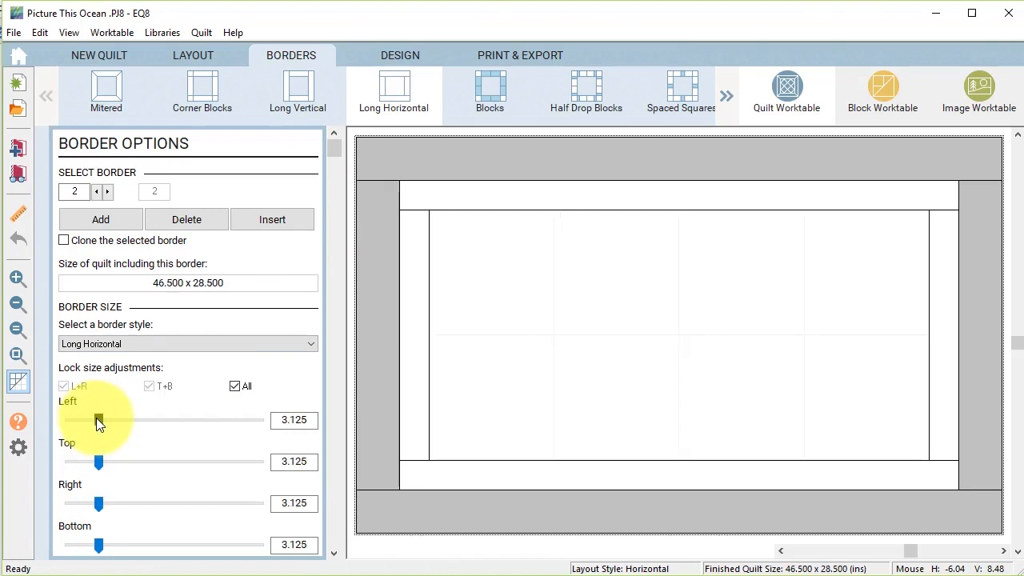
# Step: Fill the whole layout with the recolored teal-green and lavender Monkey Wrench block and rearrange the blocks with the Symmetry tool
pyautogui.click(402, 53)
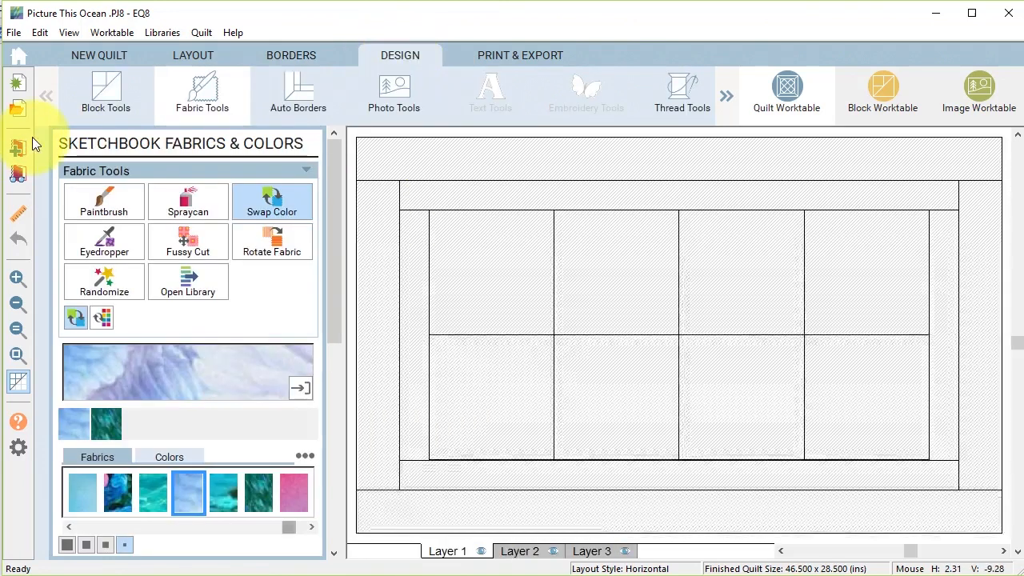
pyautogui.click(108, 91)
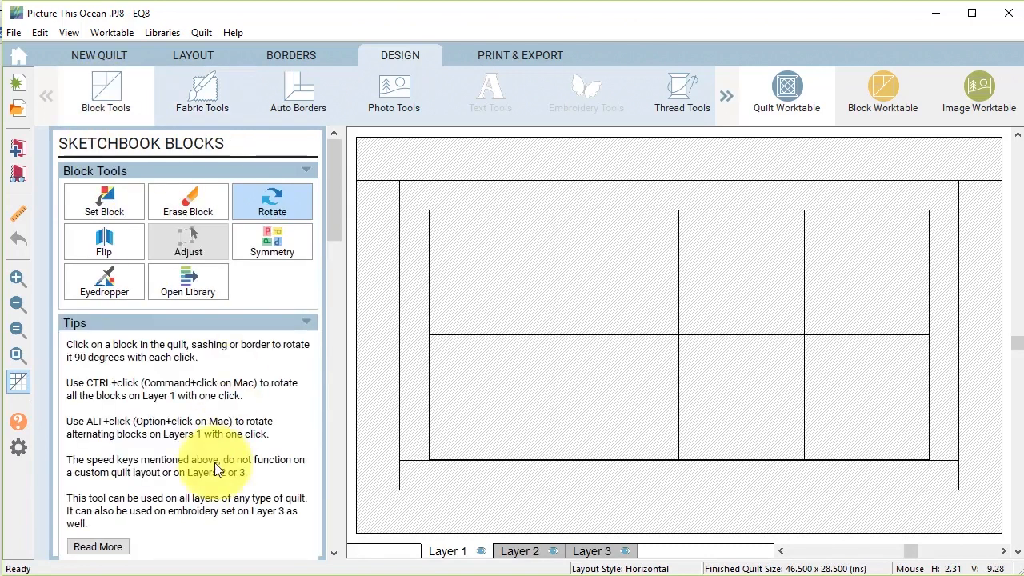
pyautogui.click(113, 189)
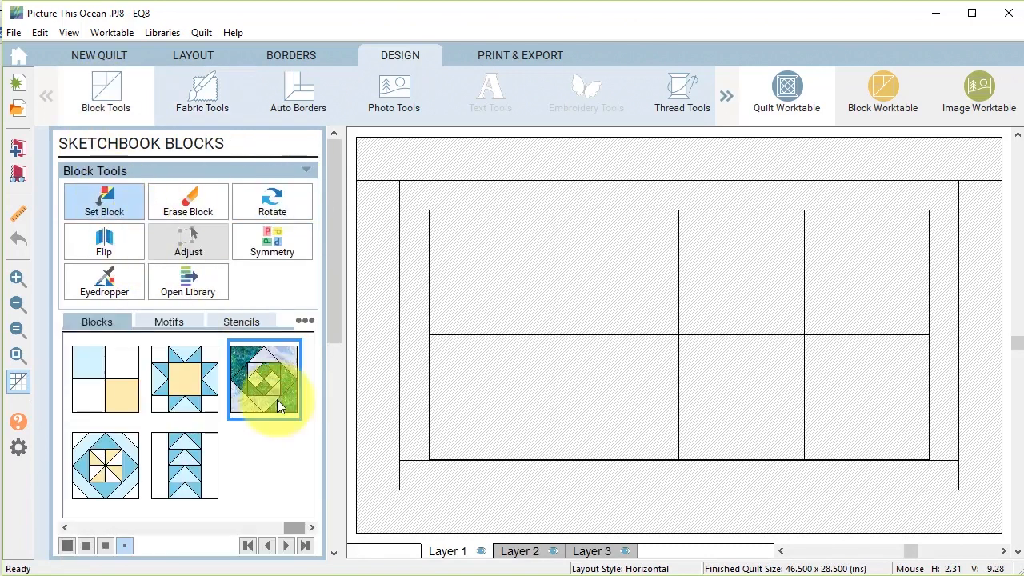
pyautogui.click(272, 393)
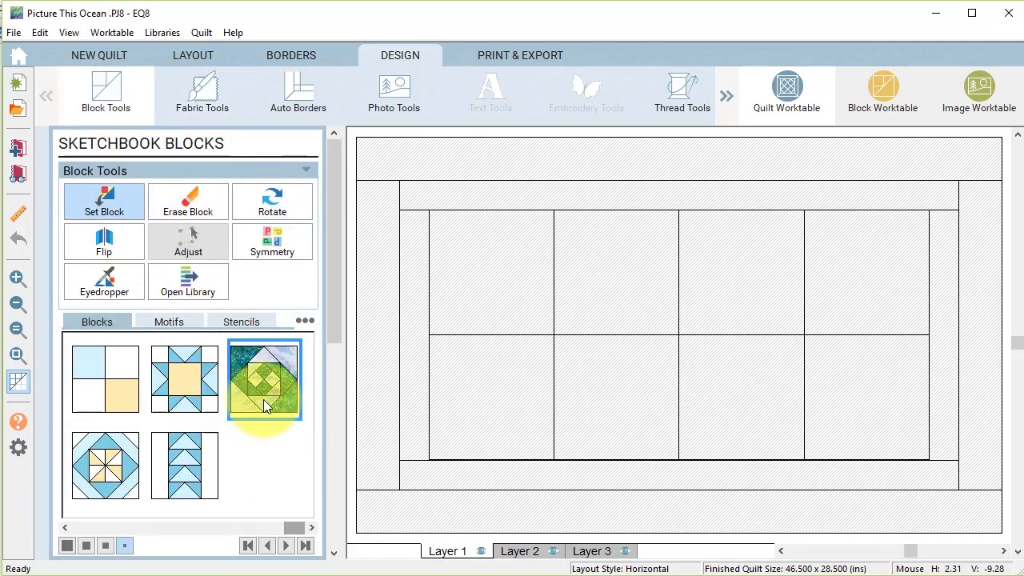
pyautogui.keyDown('ctrl'); pyautogui.click(499, 254); pyautogui.keyUp('ctrl')
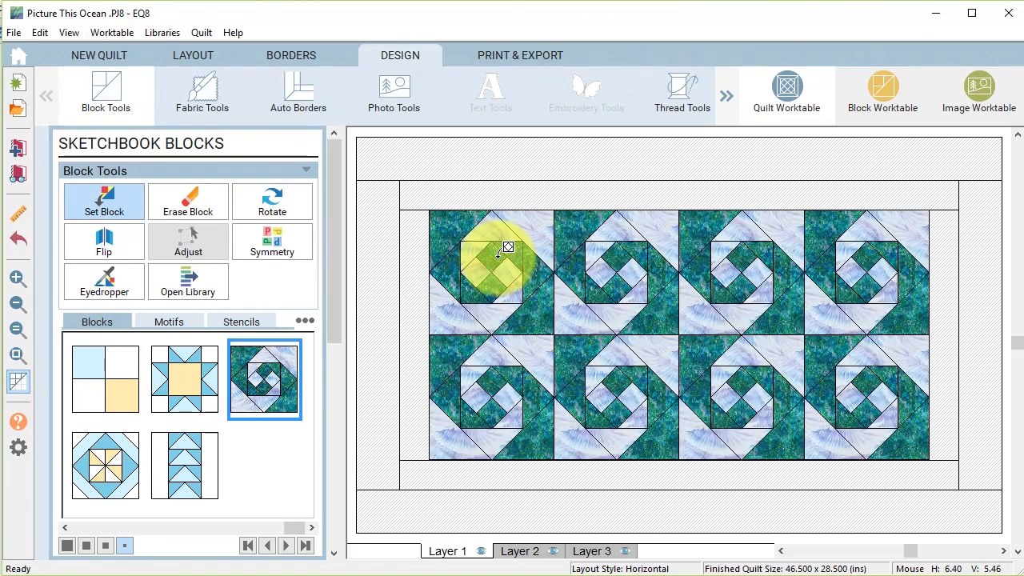
pyautogui.click(272, 240)
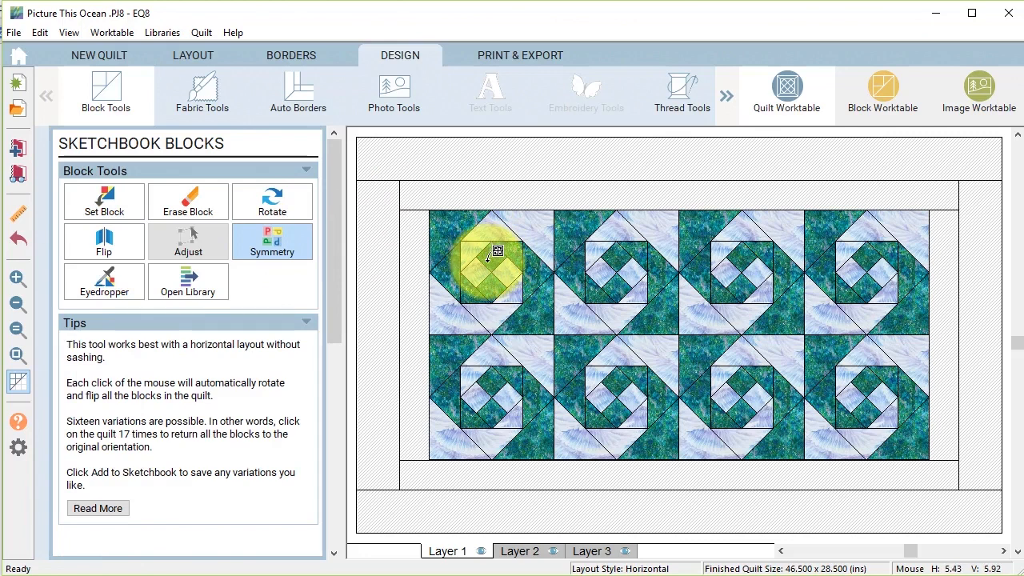
pyautogui.click(497, 254)
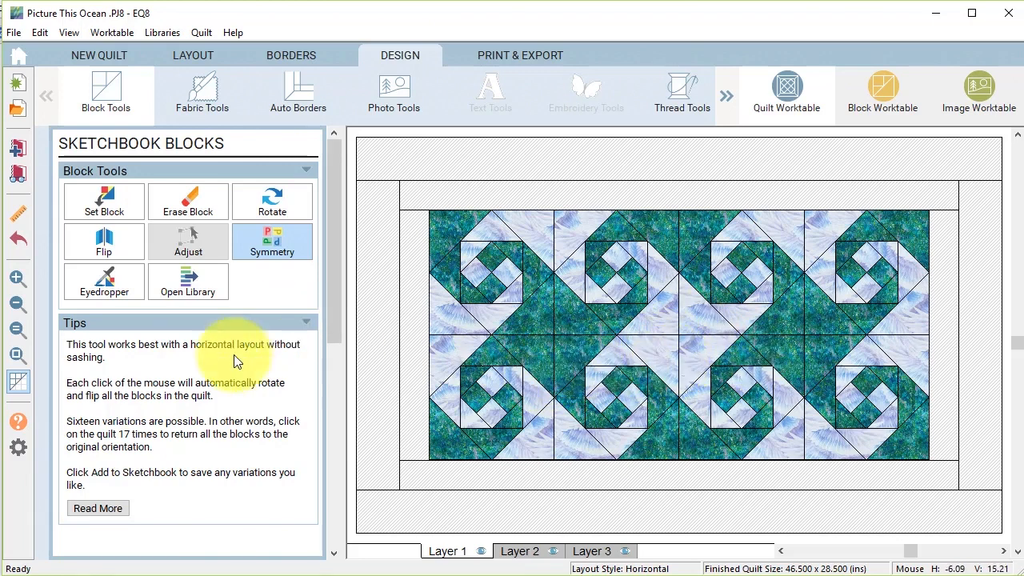
# Step: Swap the blocks' lavender-blue fabric for the teal fabric, and color the inner border black and the outer border with the blue-and-pink print
pyautogui.click(202, 91)
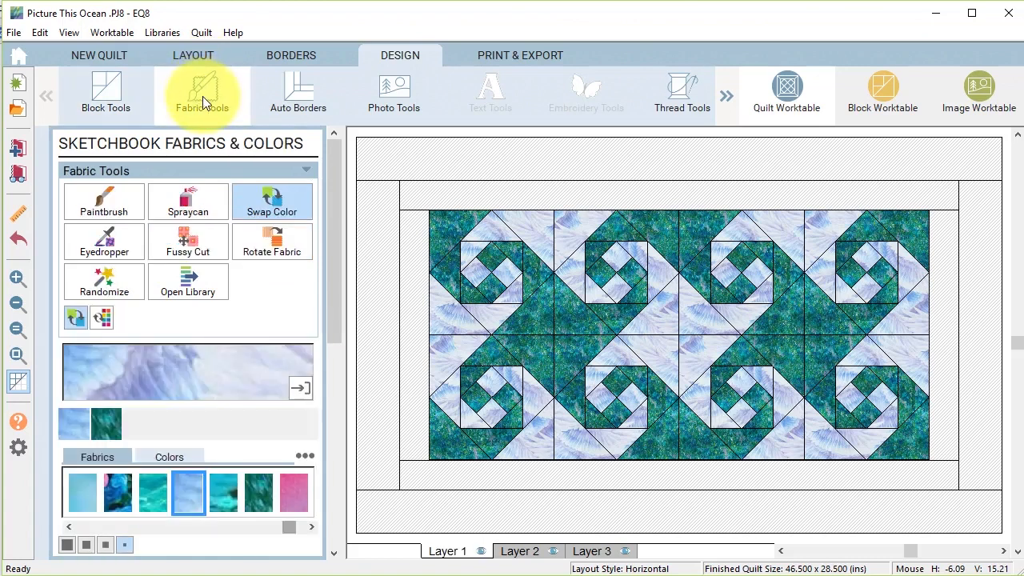
pyautogui.click(153, 490)
pyautogui.click(567, 226)
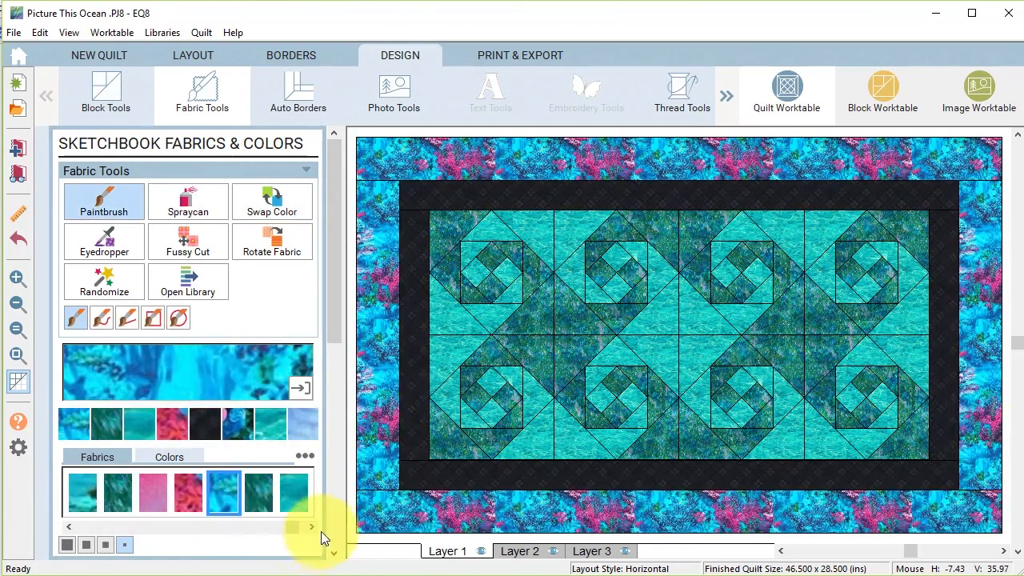
pyautogui.moveTo(291, 529); pyautogui.dragTo(270, 528)
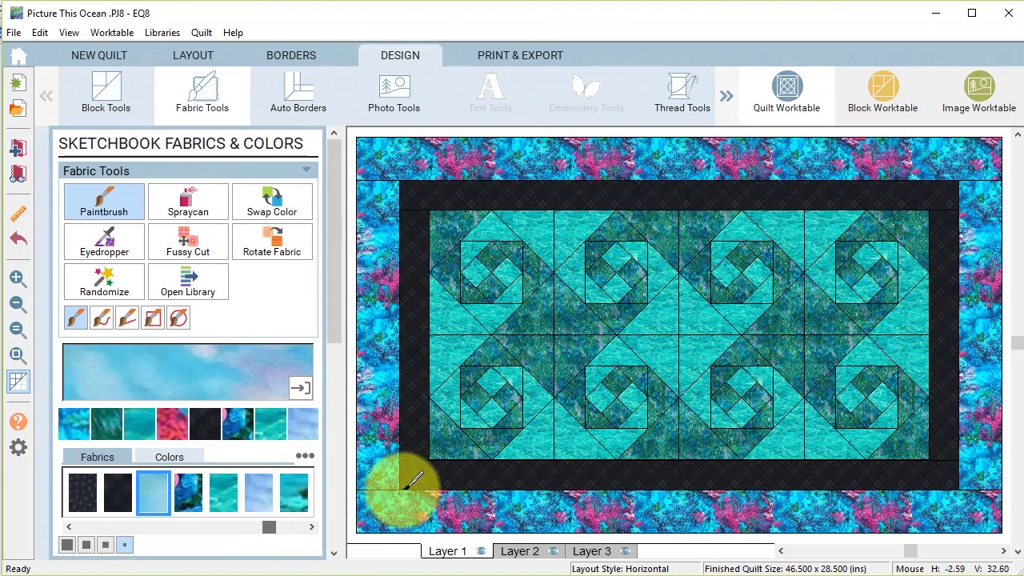